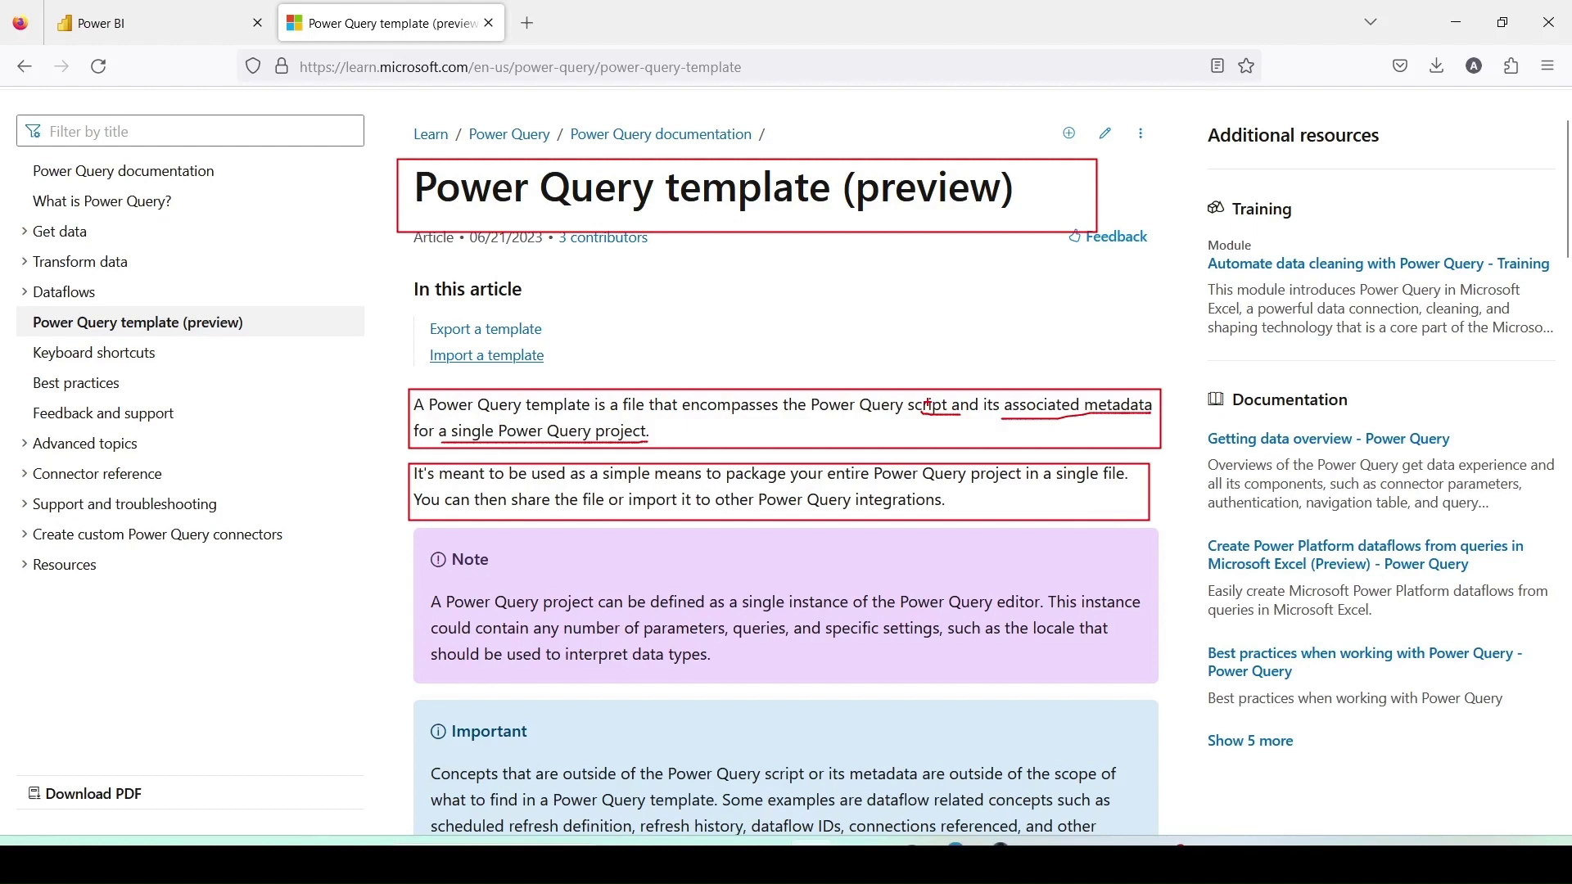
# Step: Go to the 01-Fabric workspace page, checking the workspace list but staying in 01-Fabric
pyautogui.press('Escape')
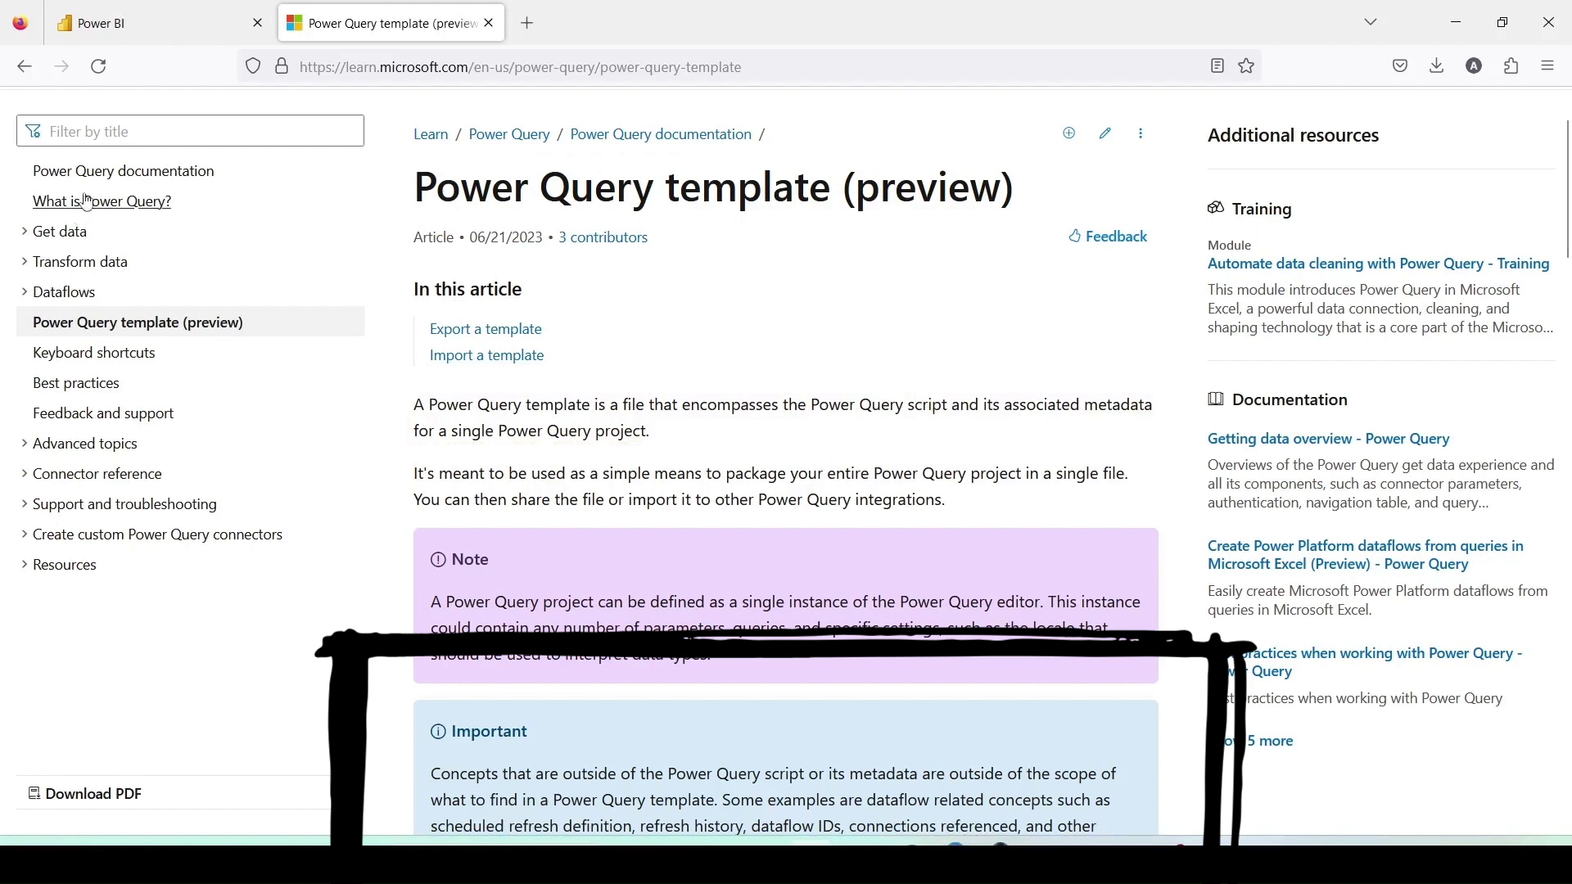
pyautogui.click(164, 32)
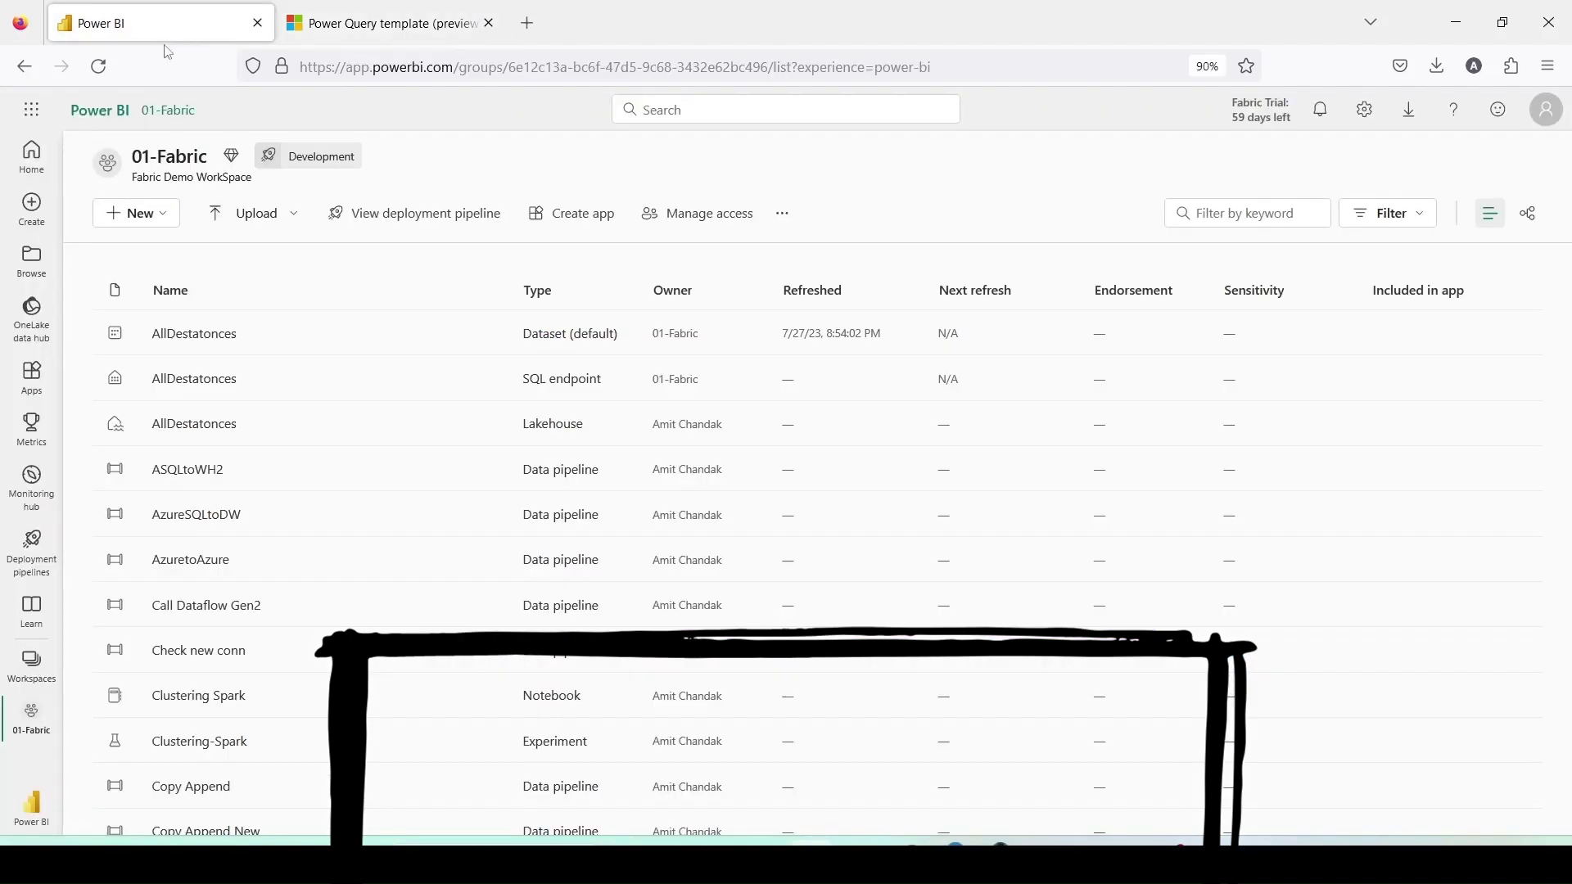
pyautogui.moveTo(270, 47); pyautogui.dragTo(468, 97)
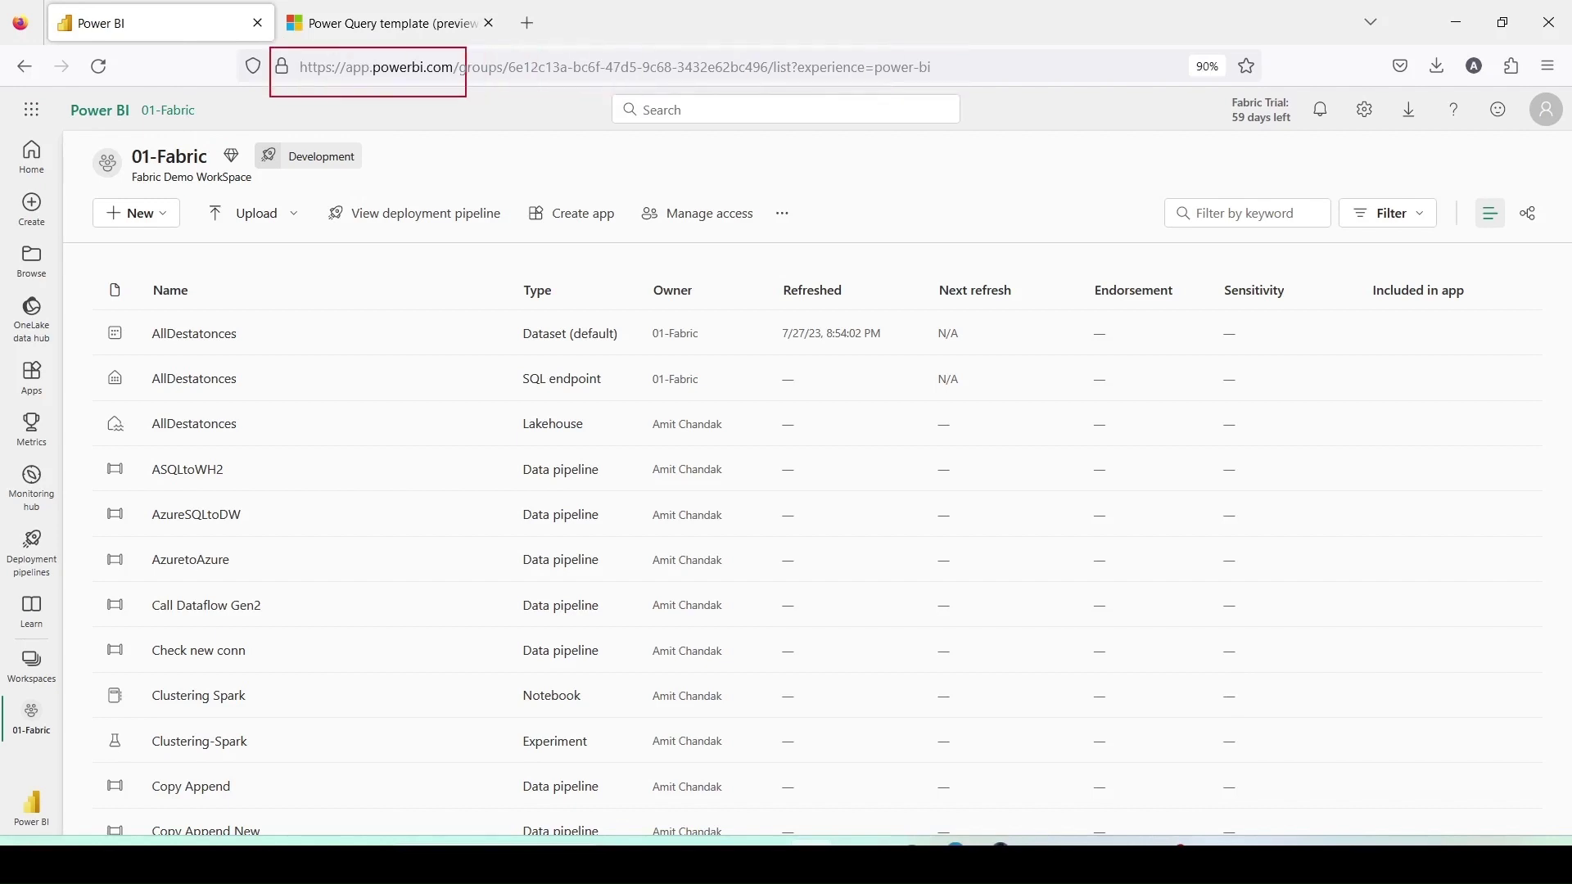
pyautogui.click(33, 663)
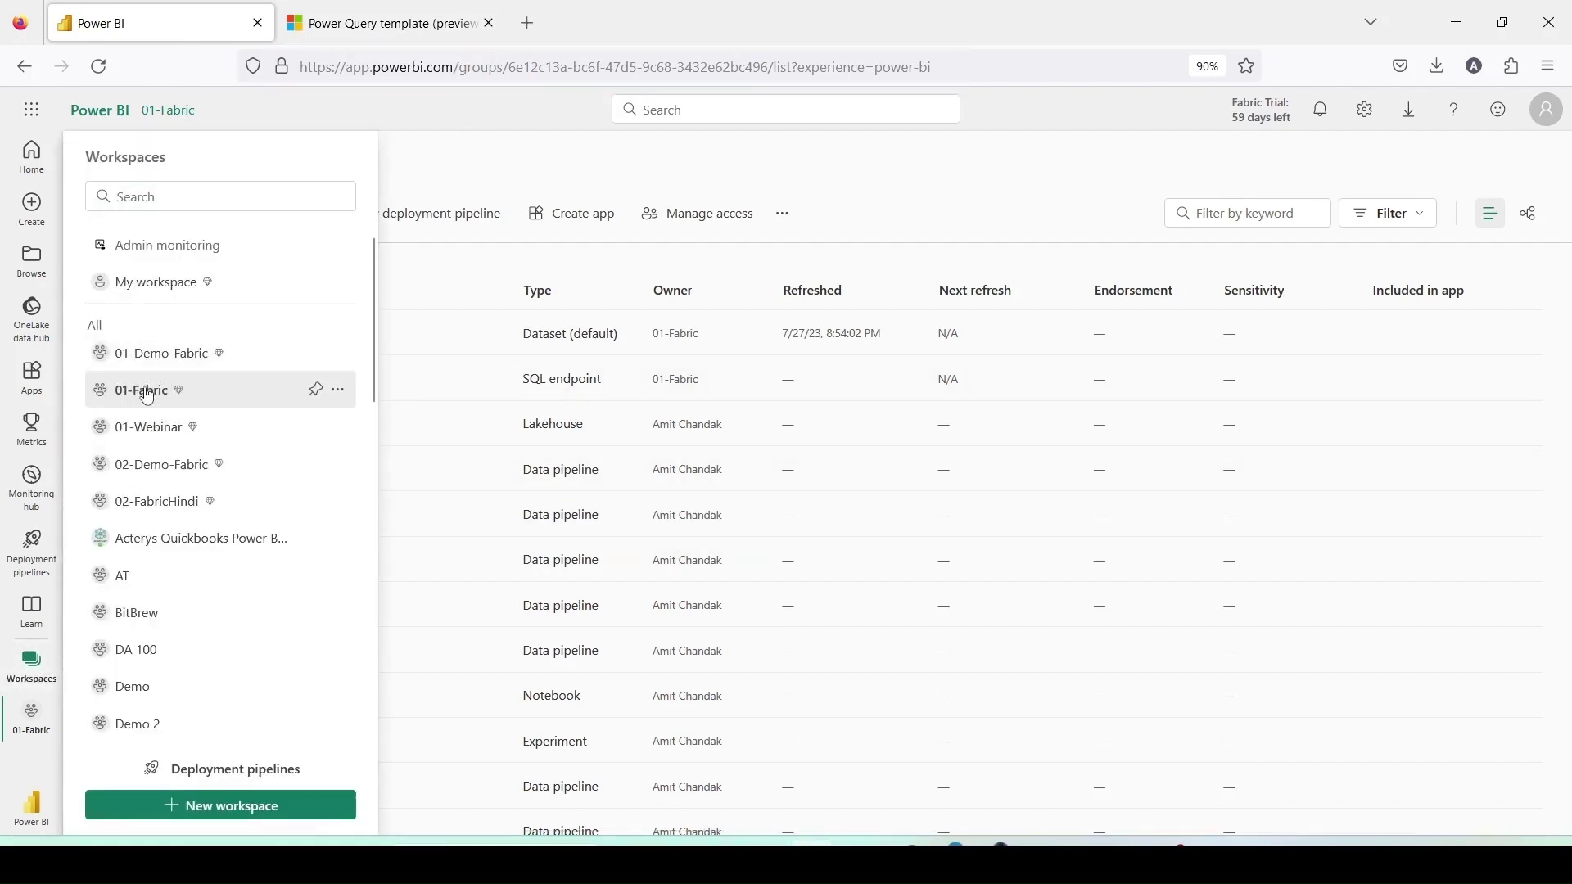
pyautogui.click(155, 390)
pyautogui.click(31, 677)
pyautogui.click(152, 386)
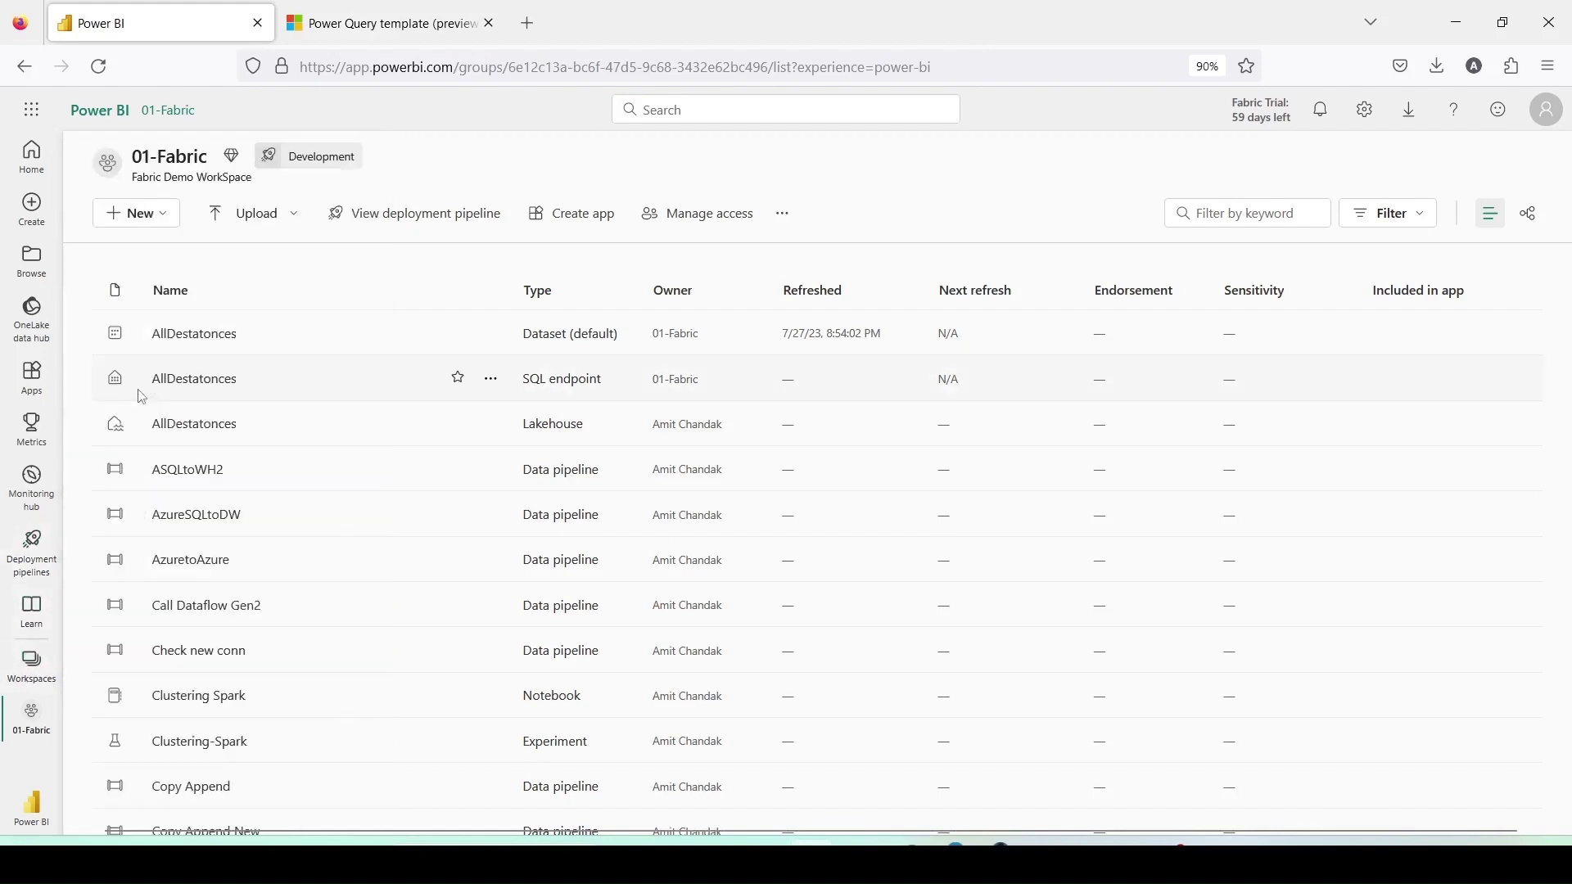
# Step: Open the 01-Demo-Fabric workspace in a new app.powerbi.com tab, then return to the 01-Fabric tab
pyautogui.click(527, 23)
pyautogui.write('app')
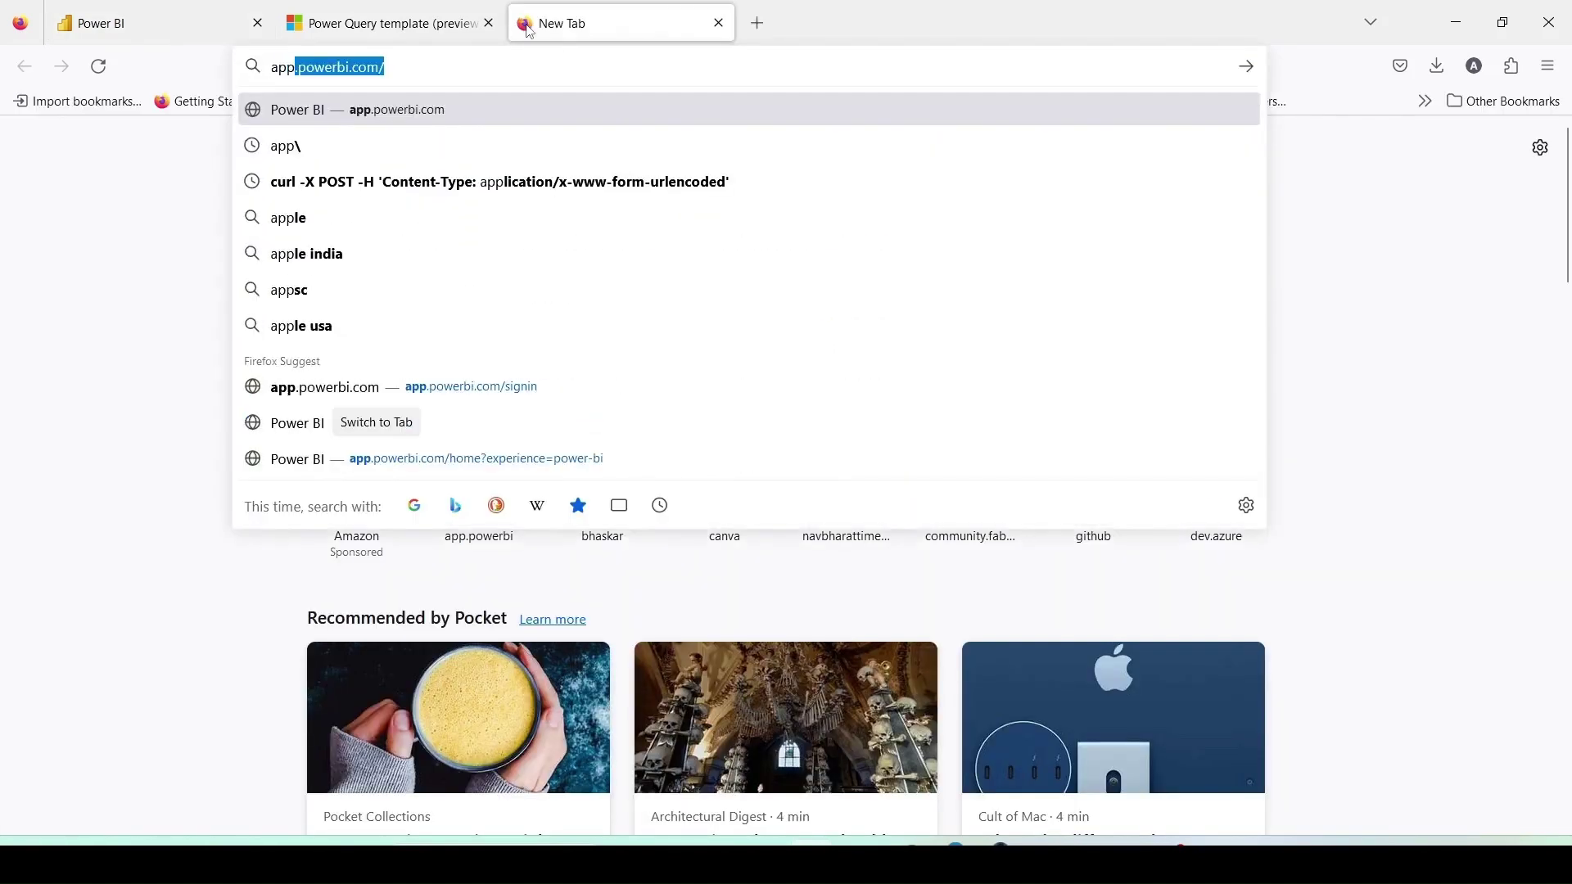
pyautogui.press('Return')
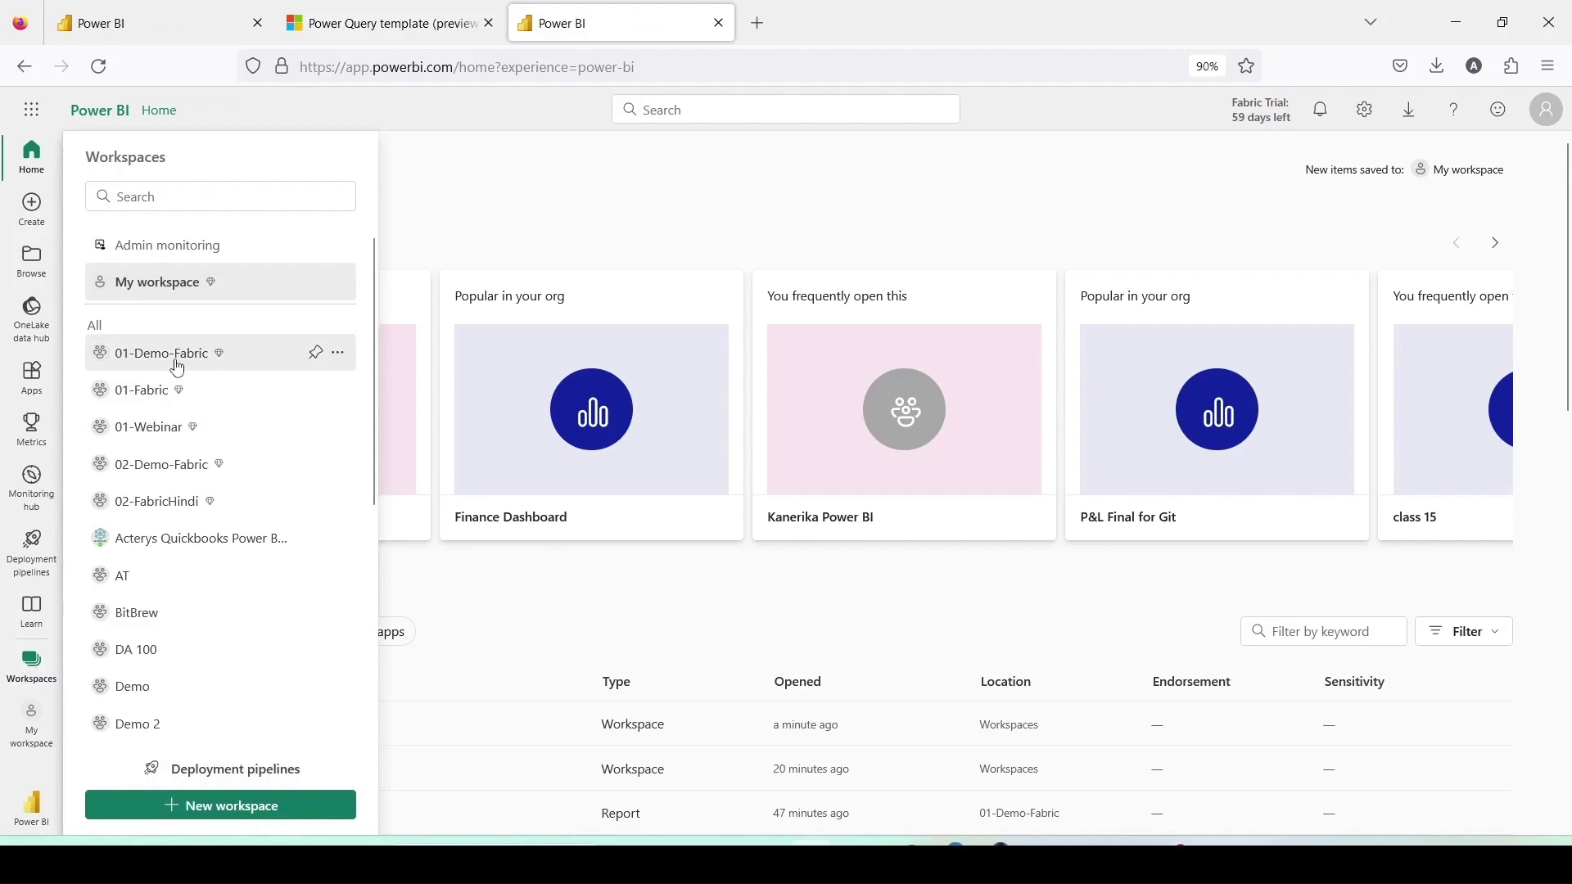
pyautogui.click(176, 357)
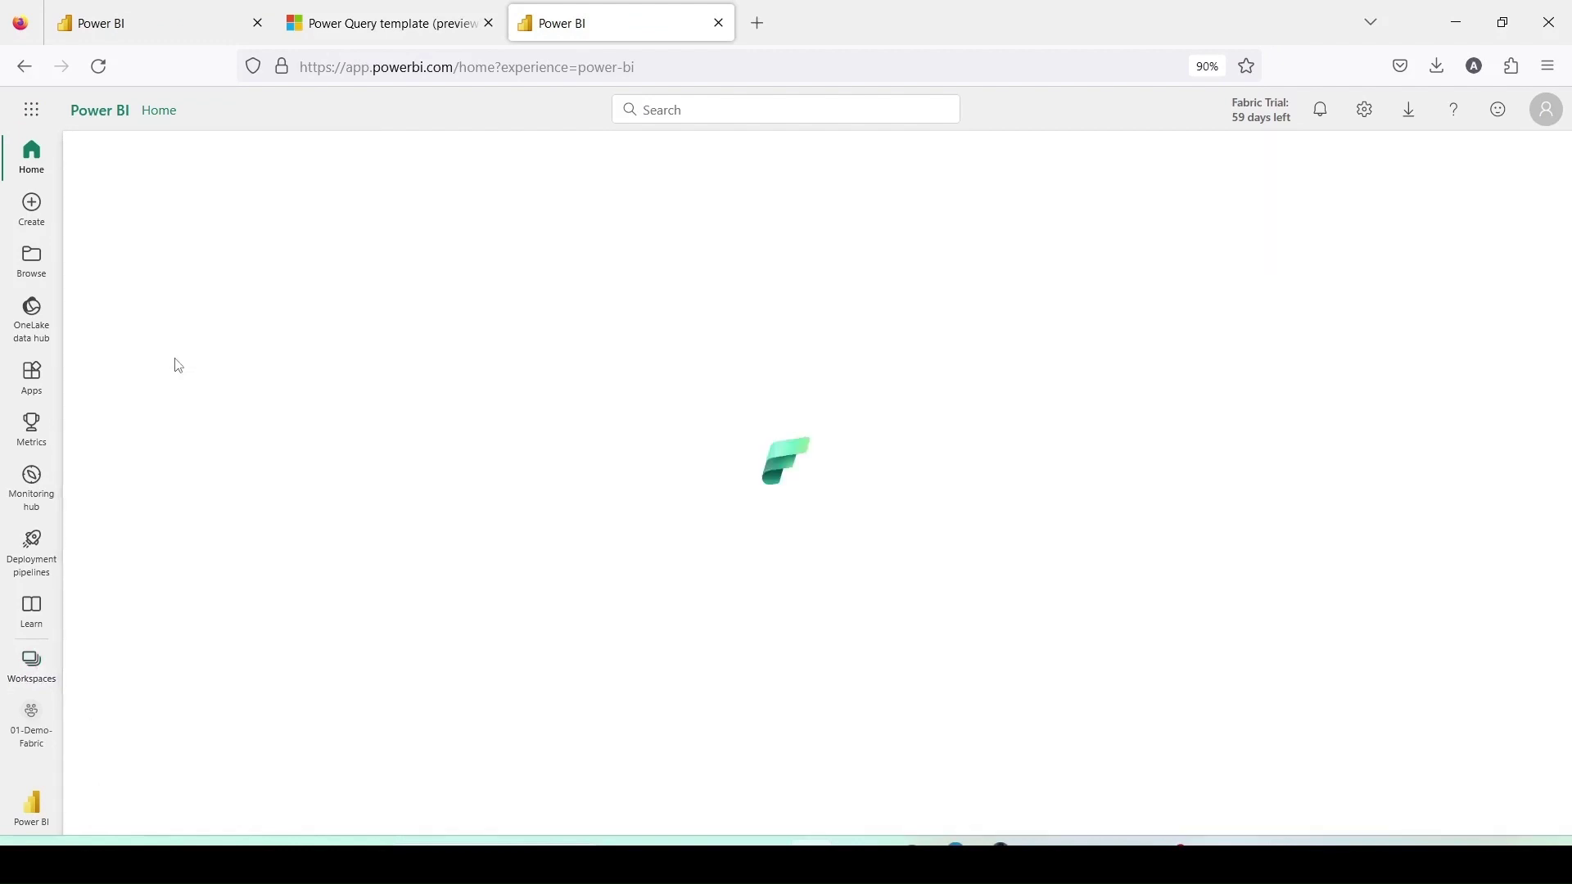
pyautogui.click(152, 23)
# Step: Filter the 01-Fabric item list by Type to show only Dataflow Gen2 items
pyautogui.click(1396, 216)
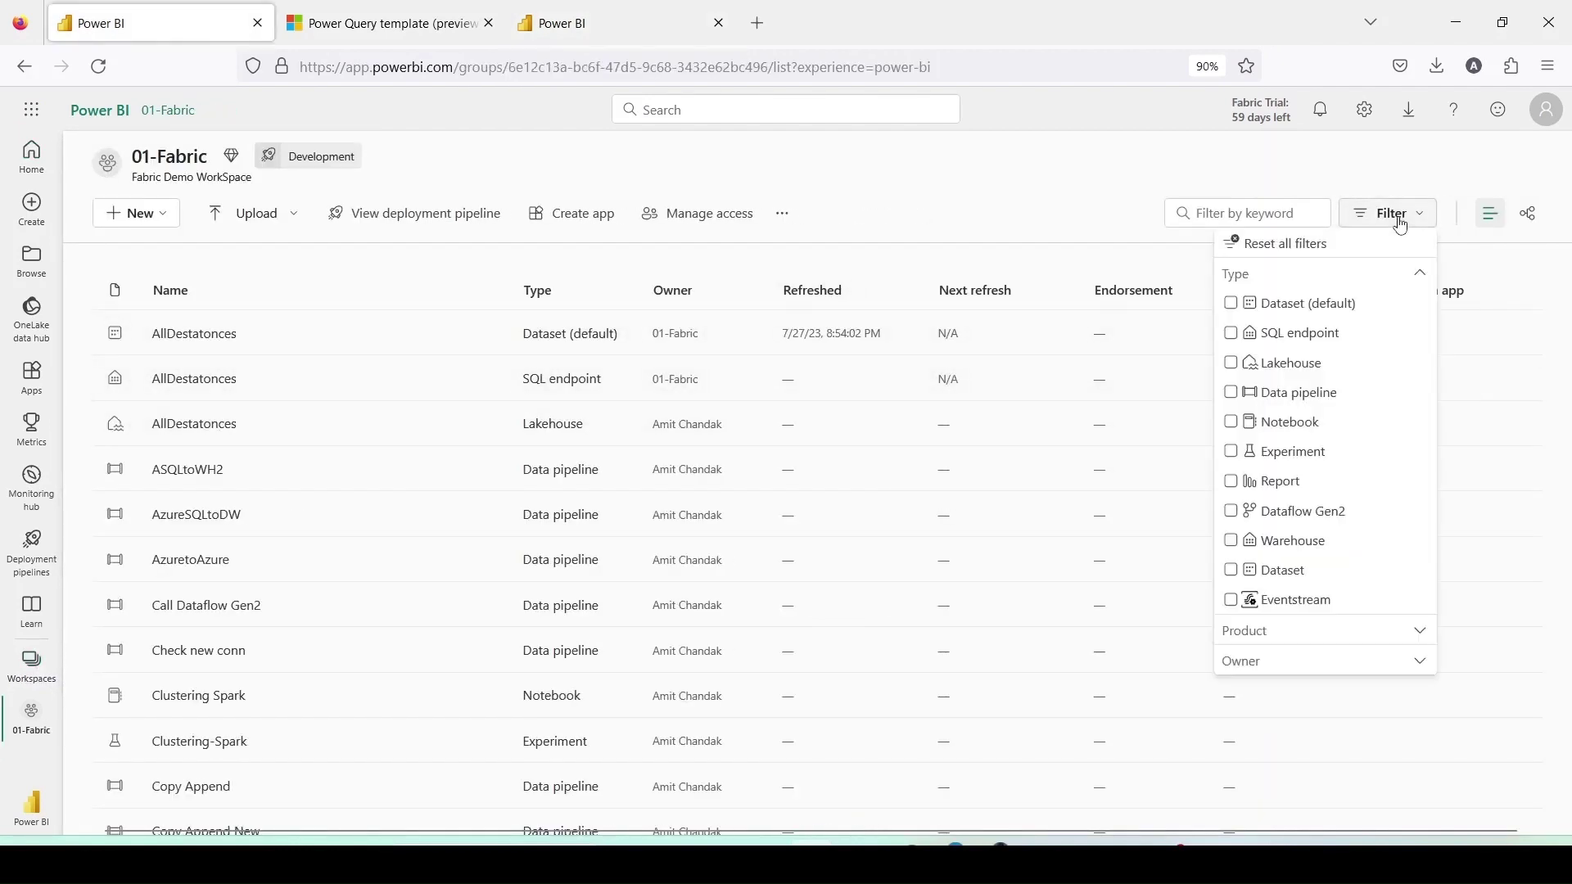
pyautogui.click(1230, 511)
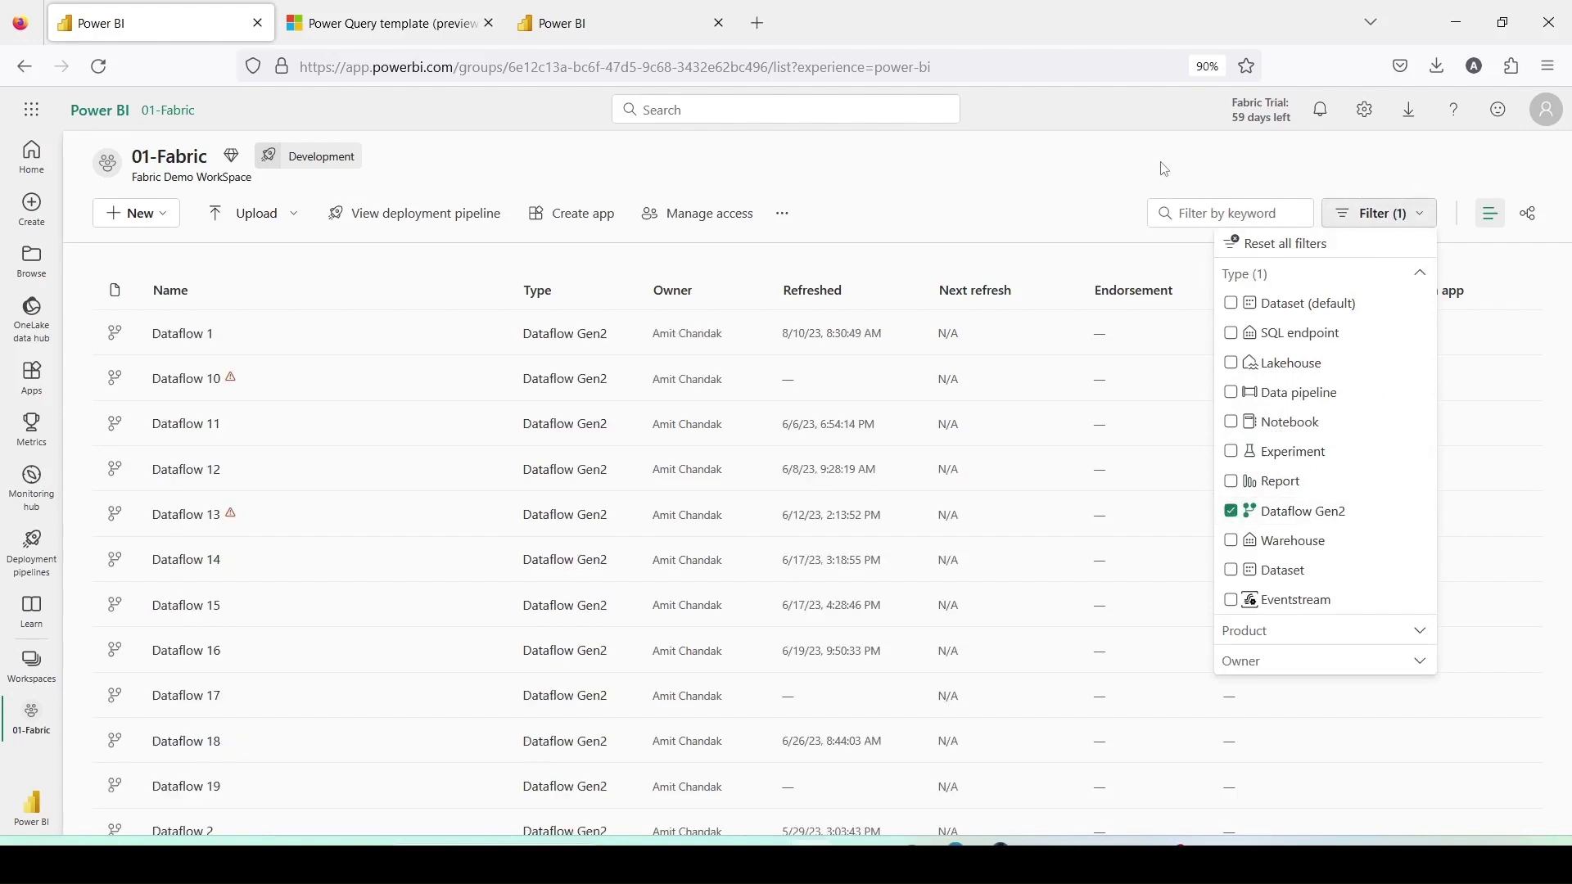
pyautogui.moveTo(1144, 164); pyautogui.dragTo(1523, 767)
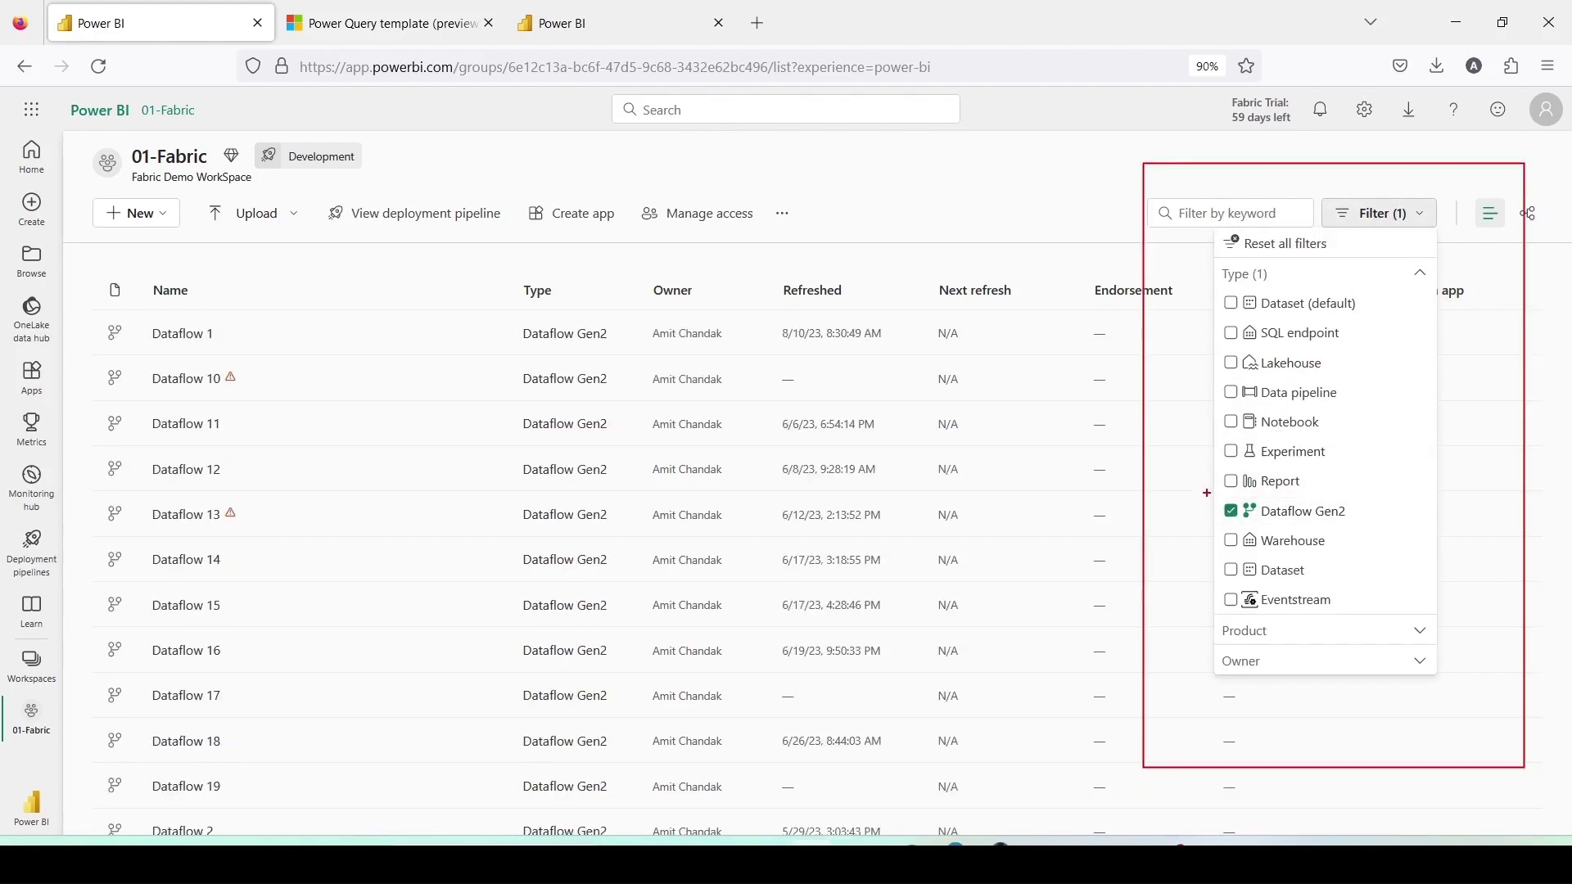
pyautogui.moveTo(1209, 497); pyautogui.dragTo(1398, 533)
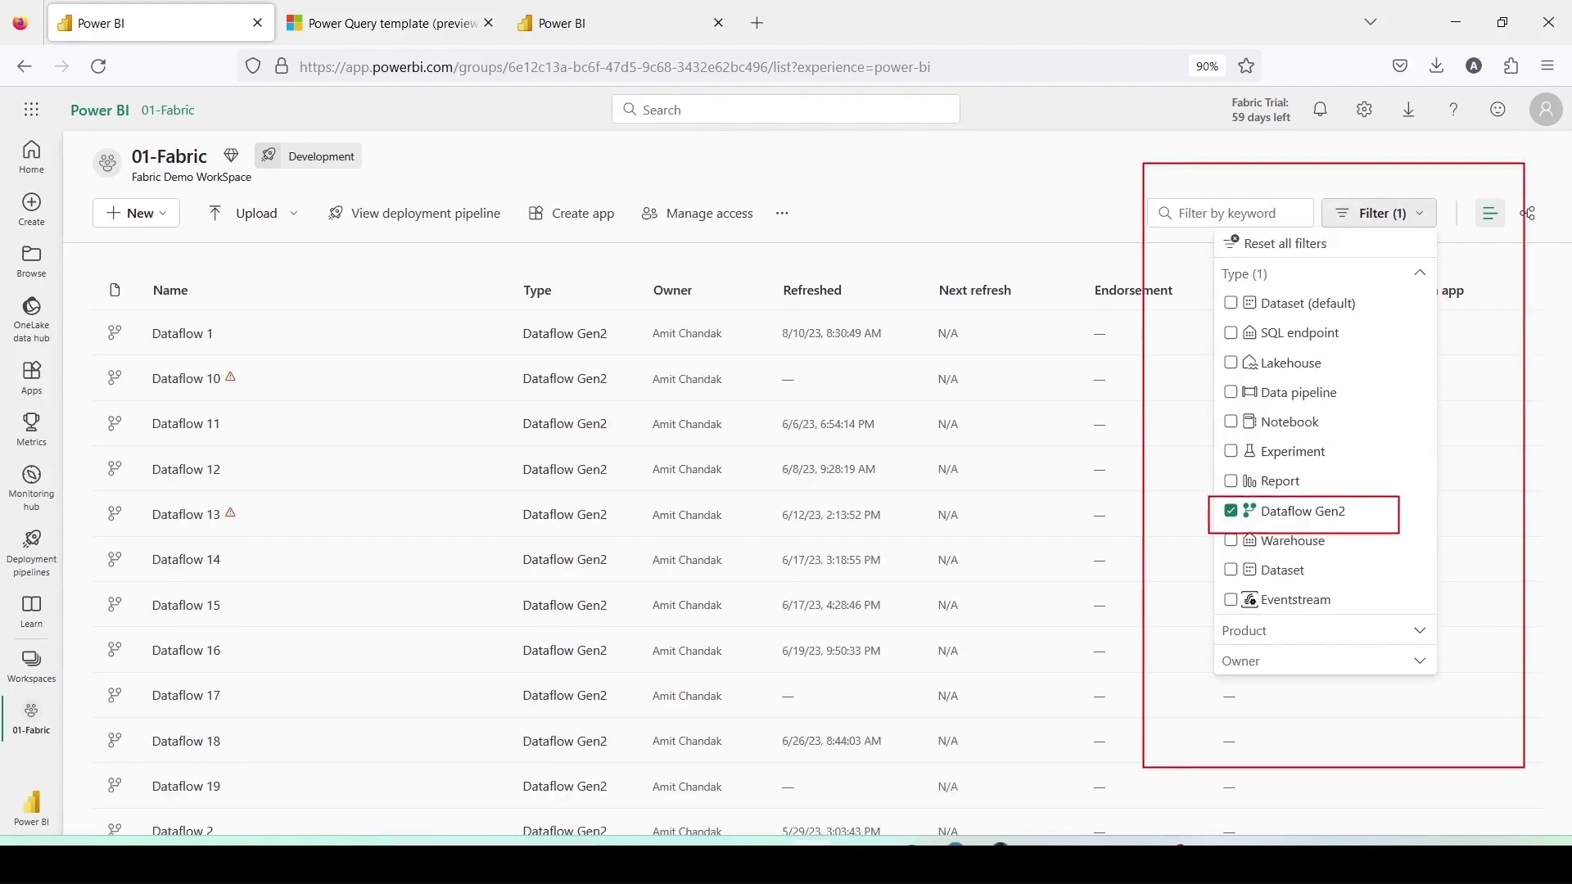
pyautogui.click(1323, 521)
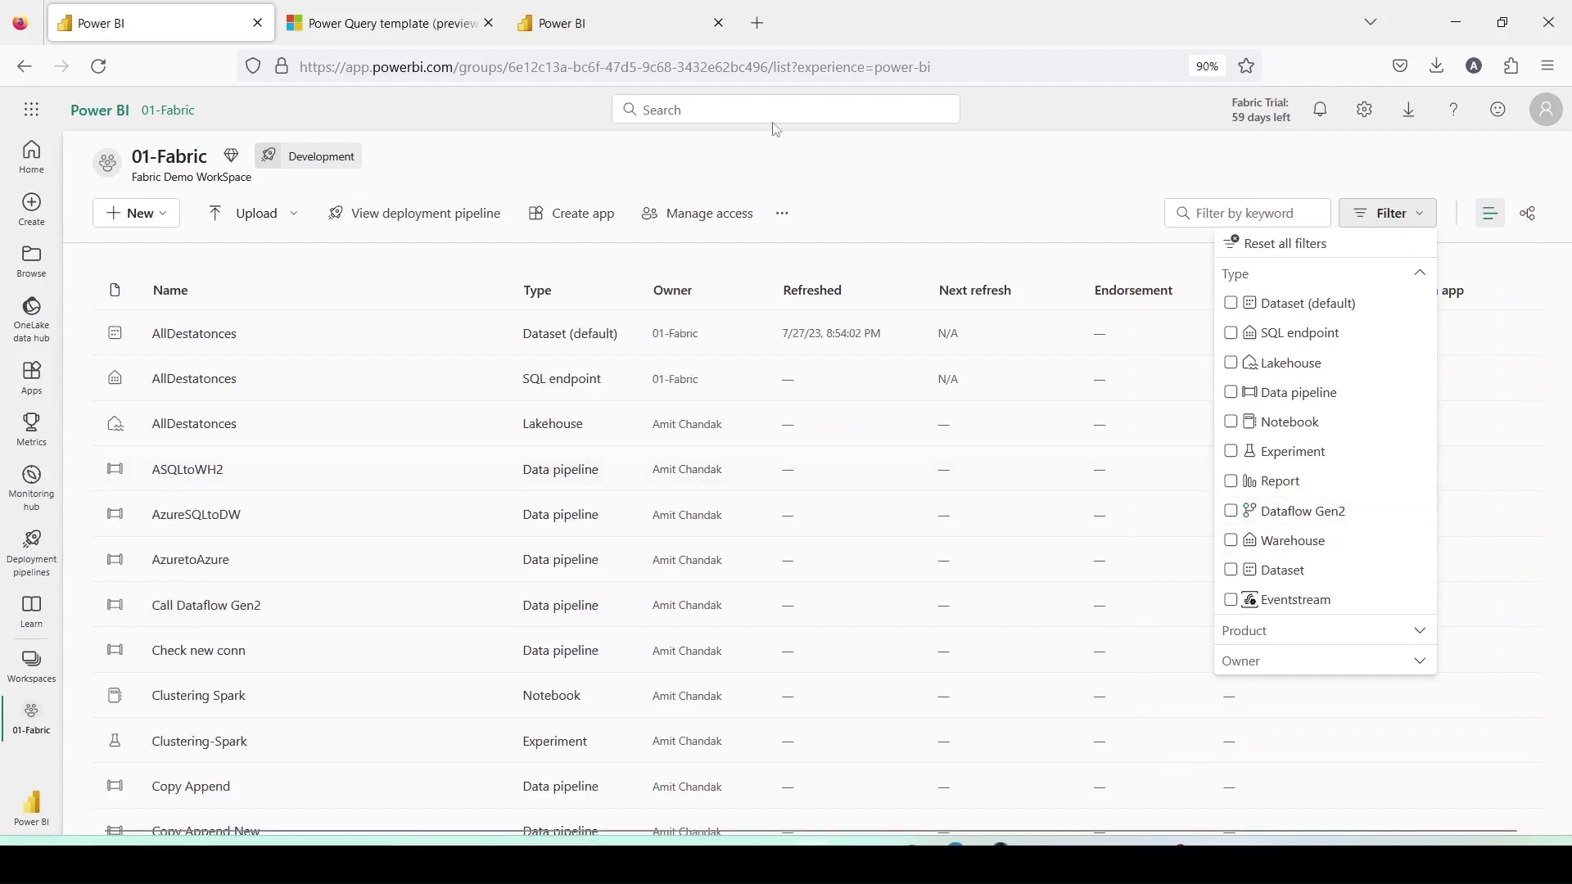
pyautogui.click(1235, 511)
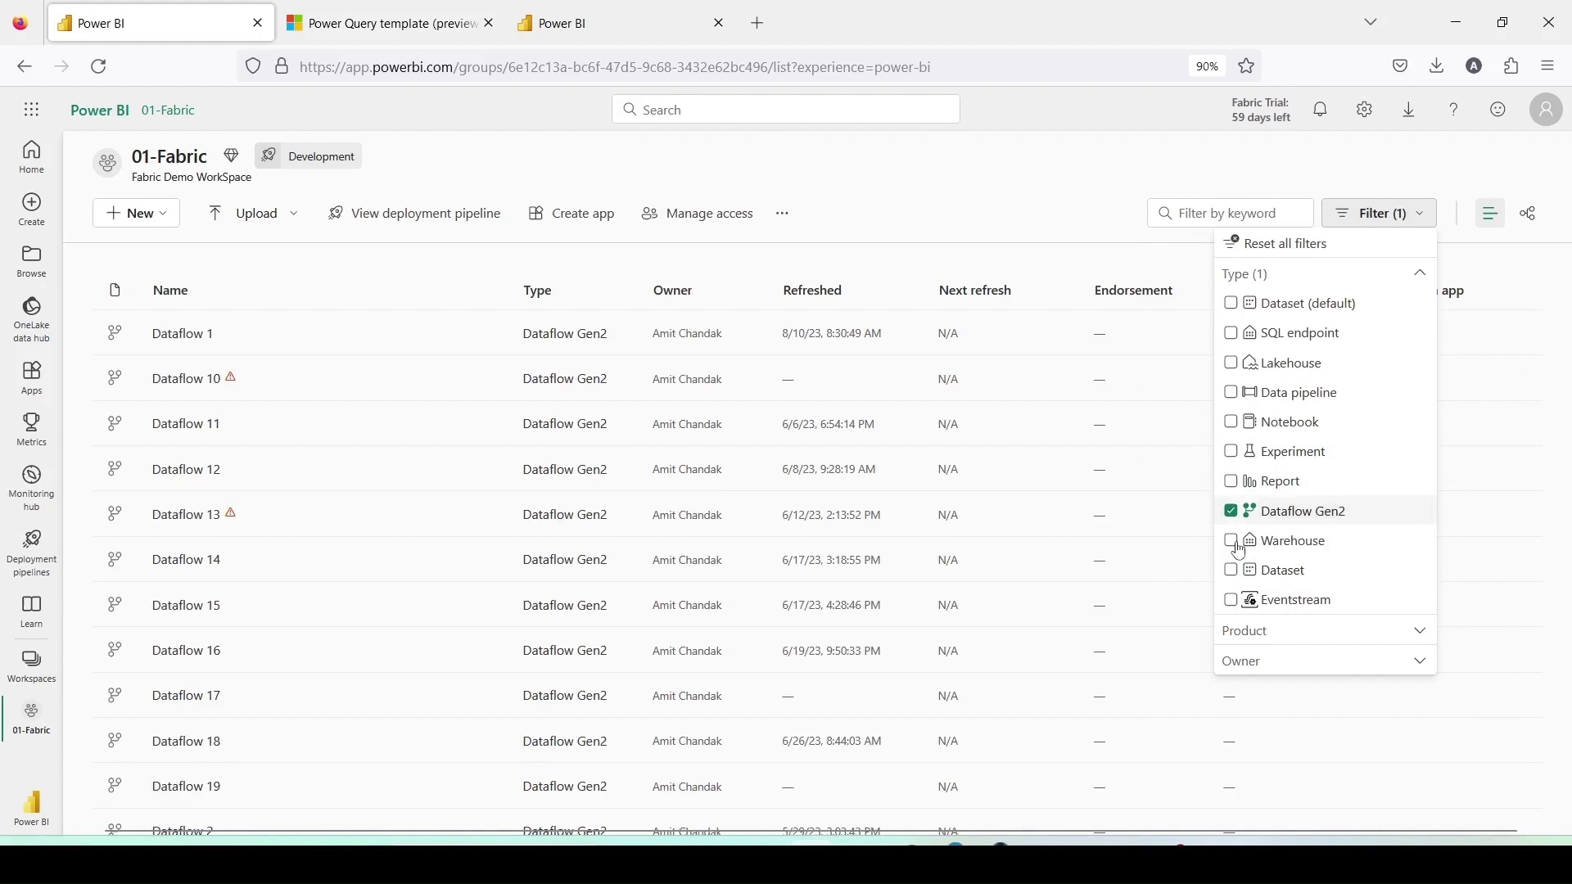
pyautogui.click(1076, 195)
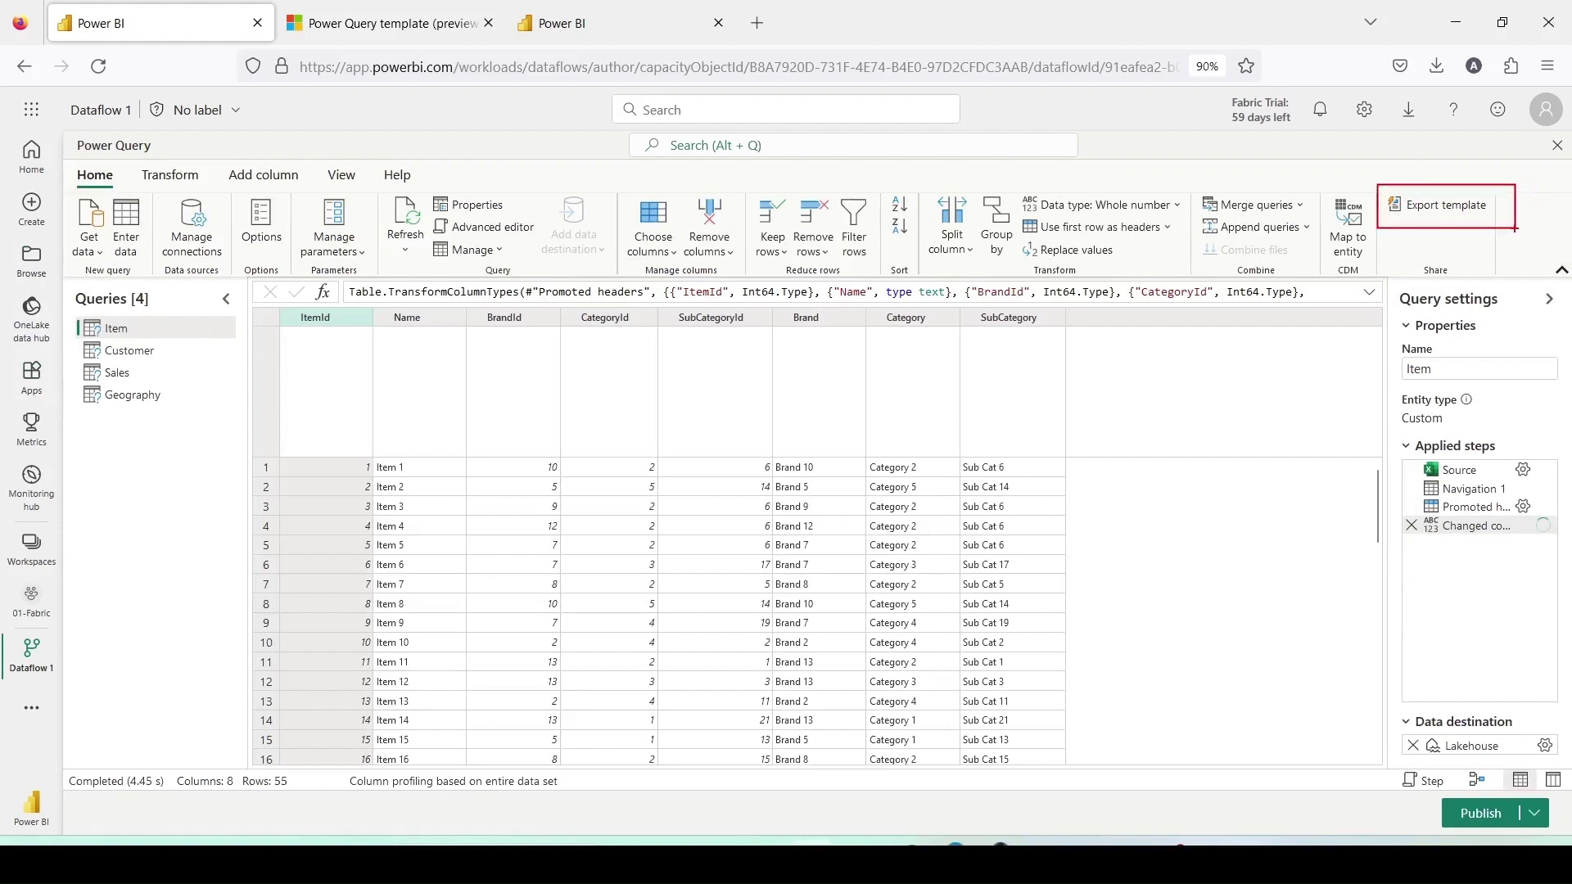
# Step: Review the Customer and Sales queries, previewing the GrossAmount, COGSAmount and DiscountAmount custom-column steps
pyautogui.click(126, 352)
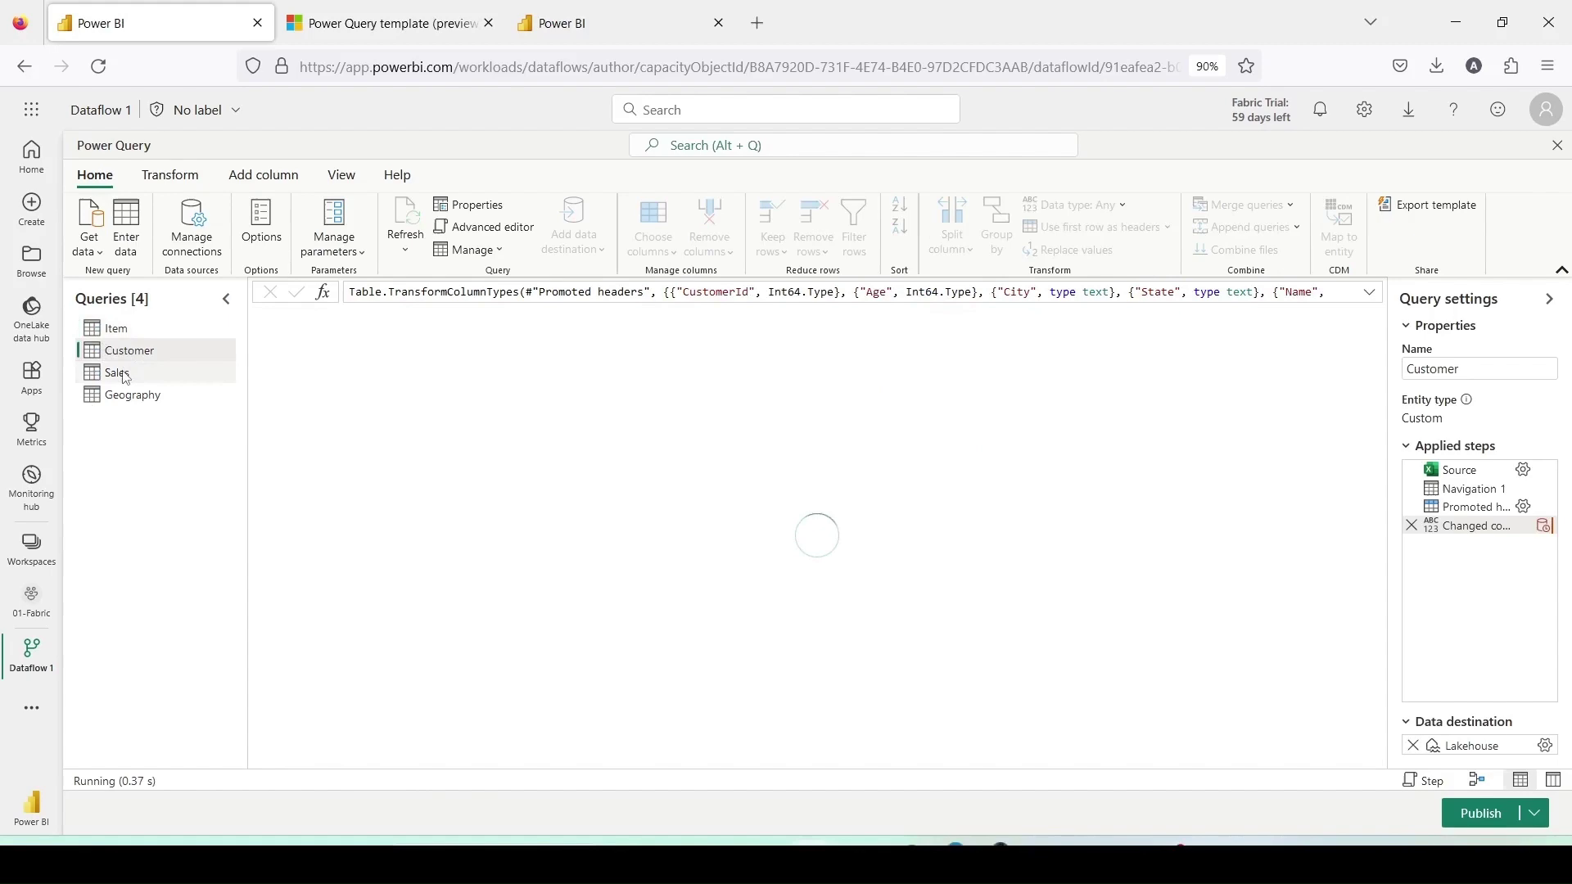
pyautogui.click(125, 375)
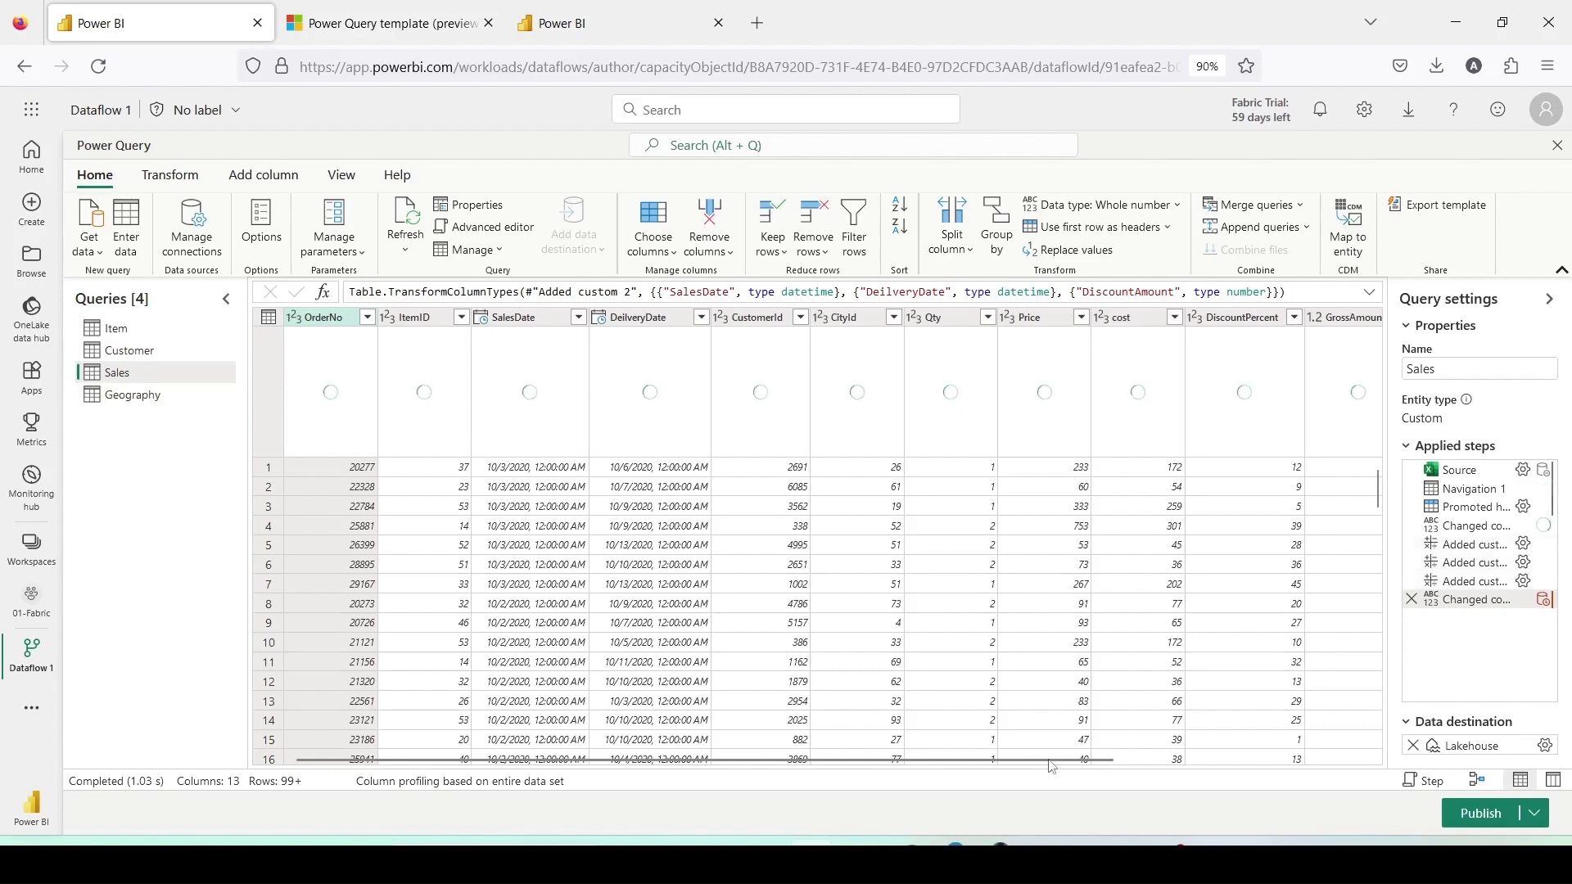
pyautogui.moveTo(991, 760); pyautogui.dragTo(1236, 759)
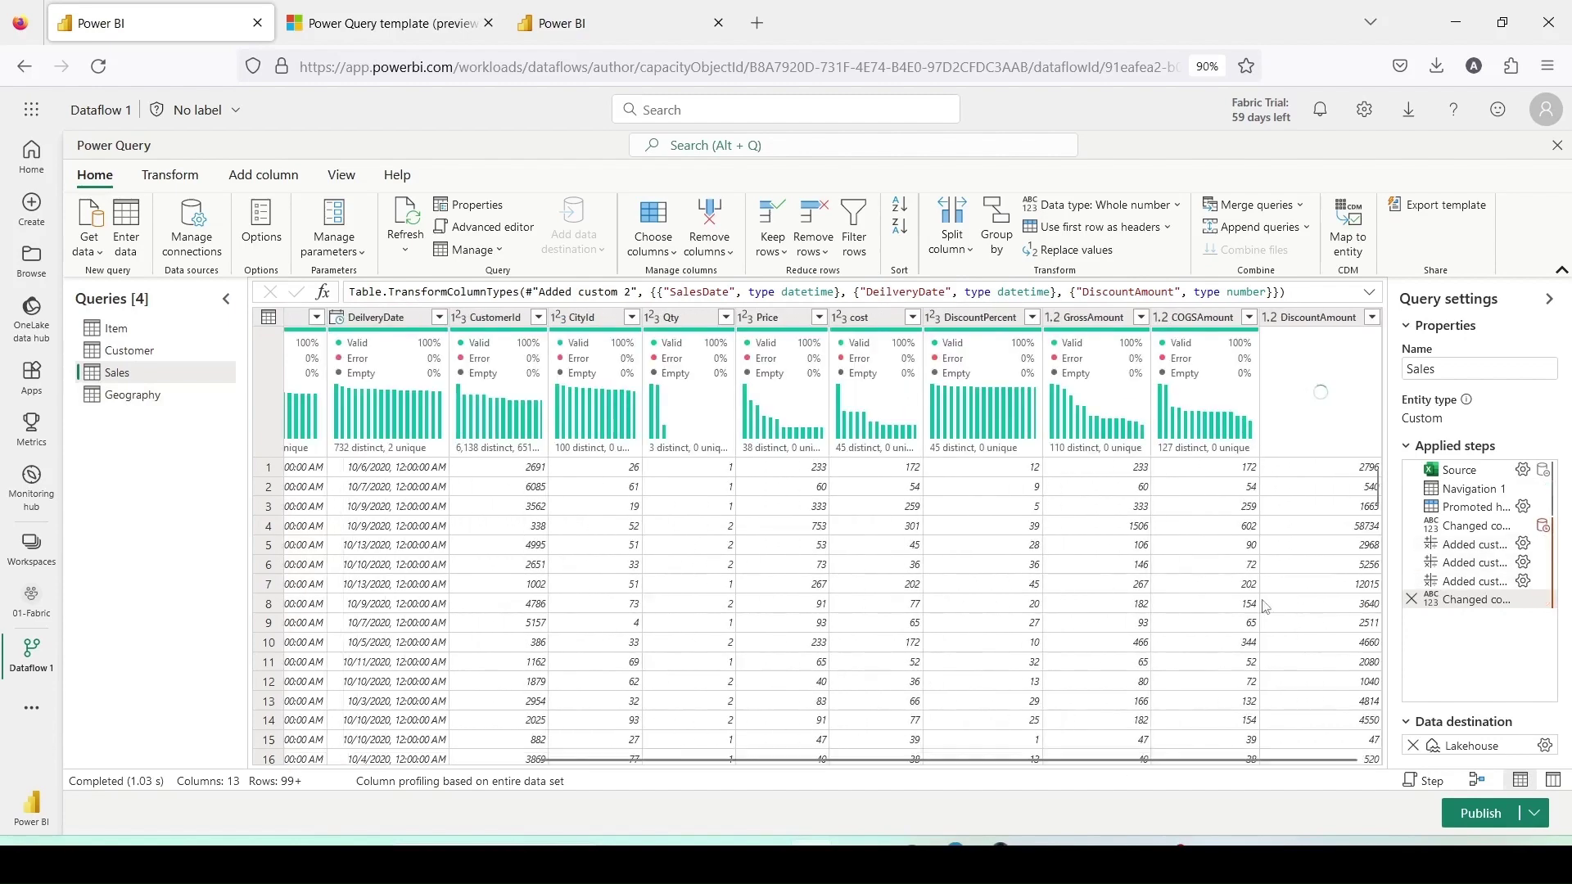
pyautogui.moveTo(1068, 349)
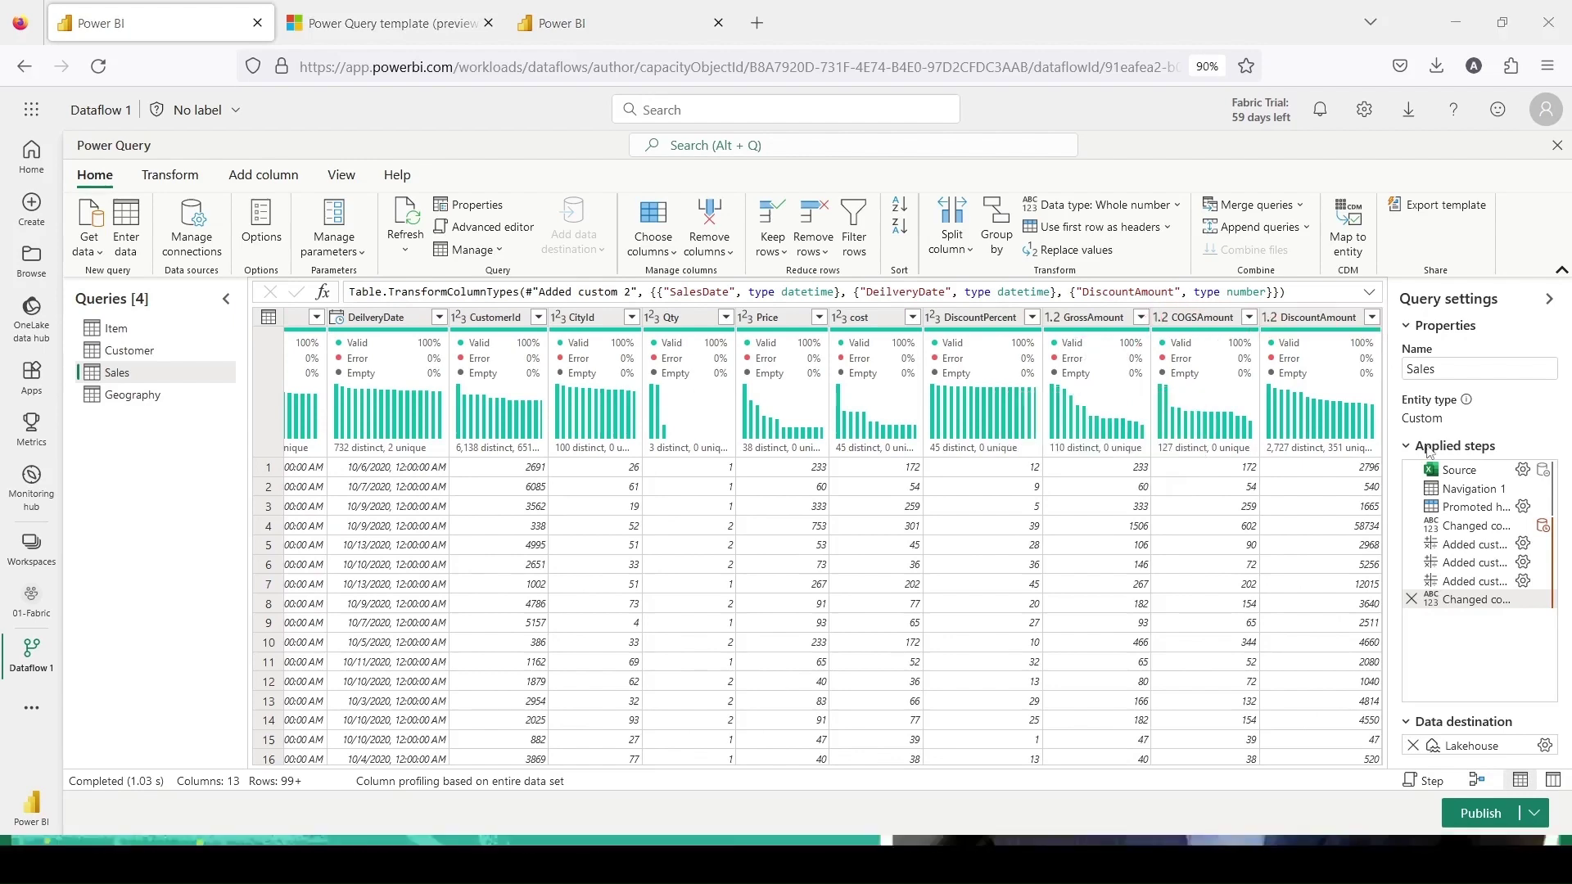
pyautogui.click(1462, 582)
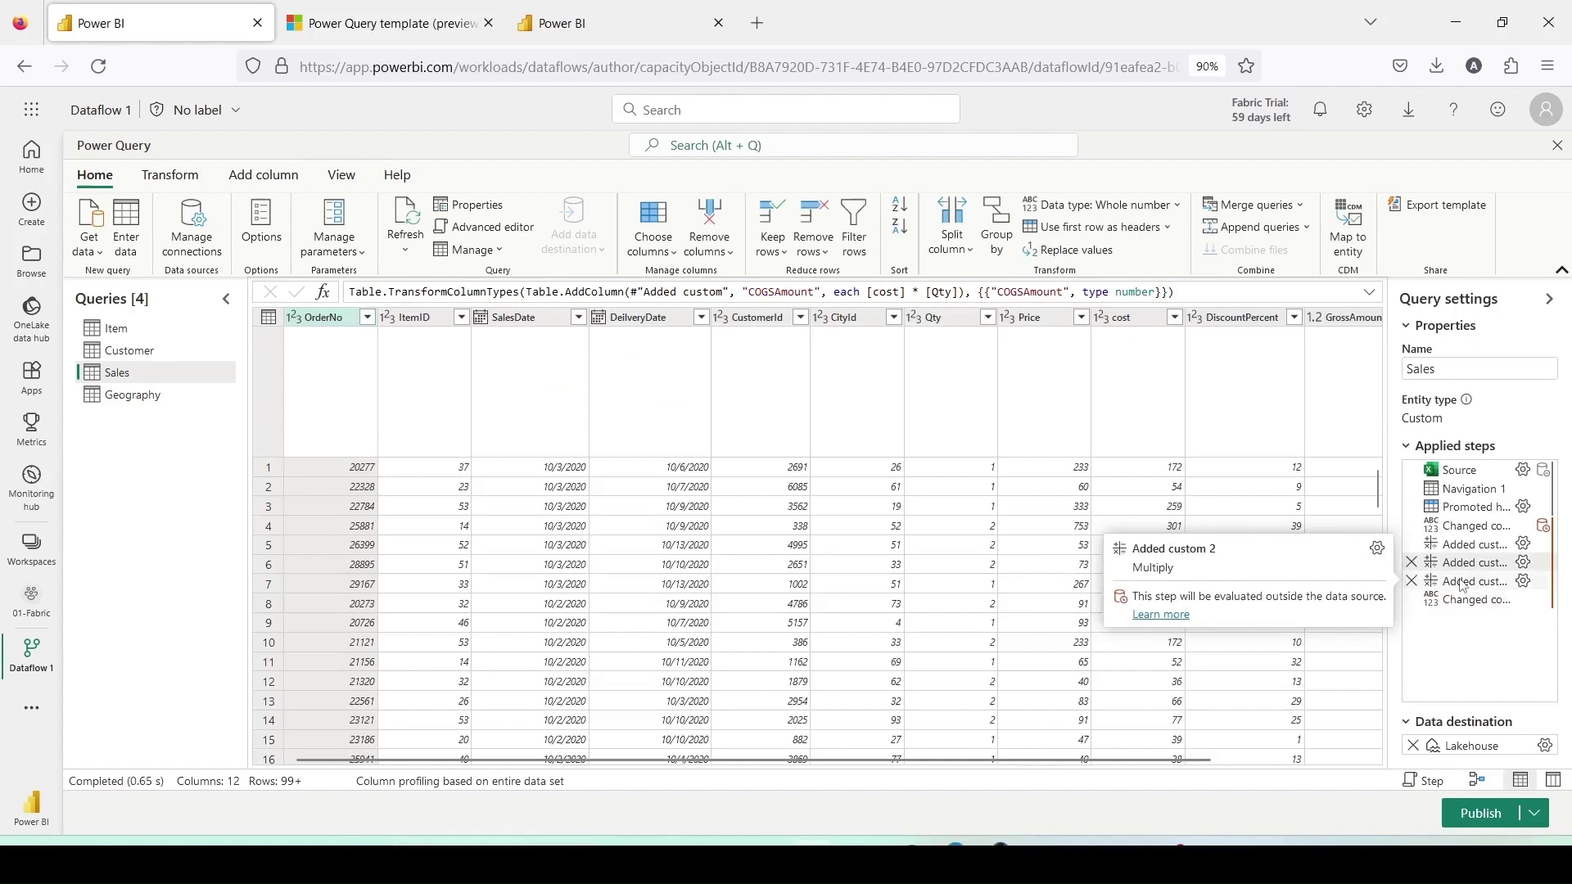
pyautogui.click(1464, 545)
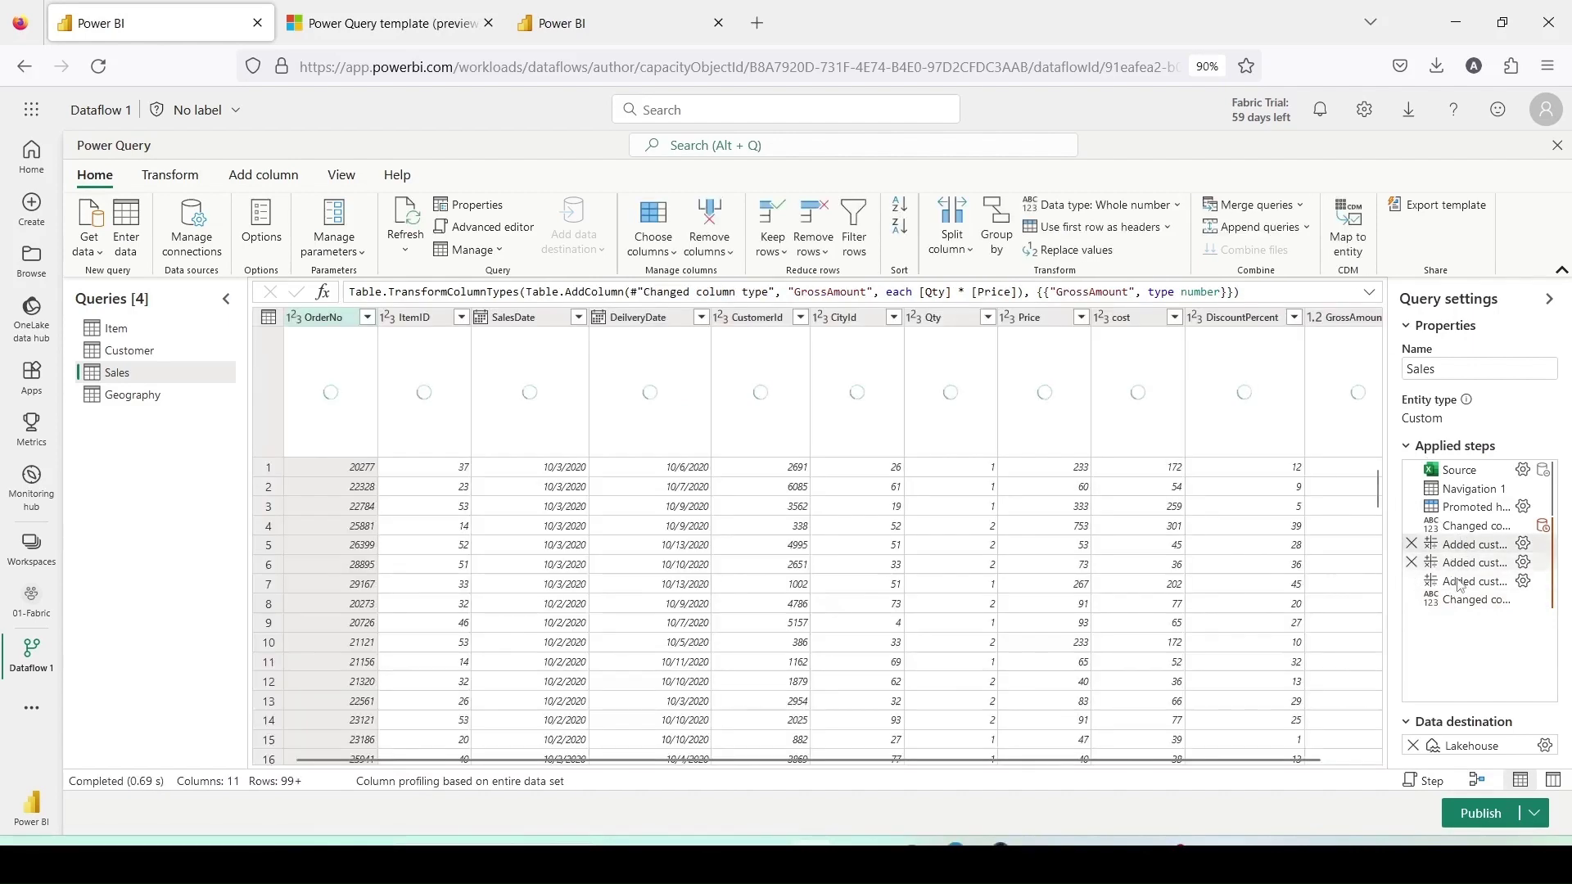
pyautogui.click(1462, 582)
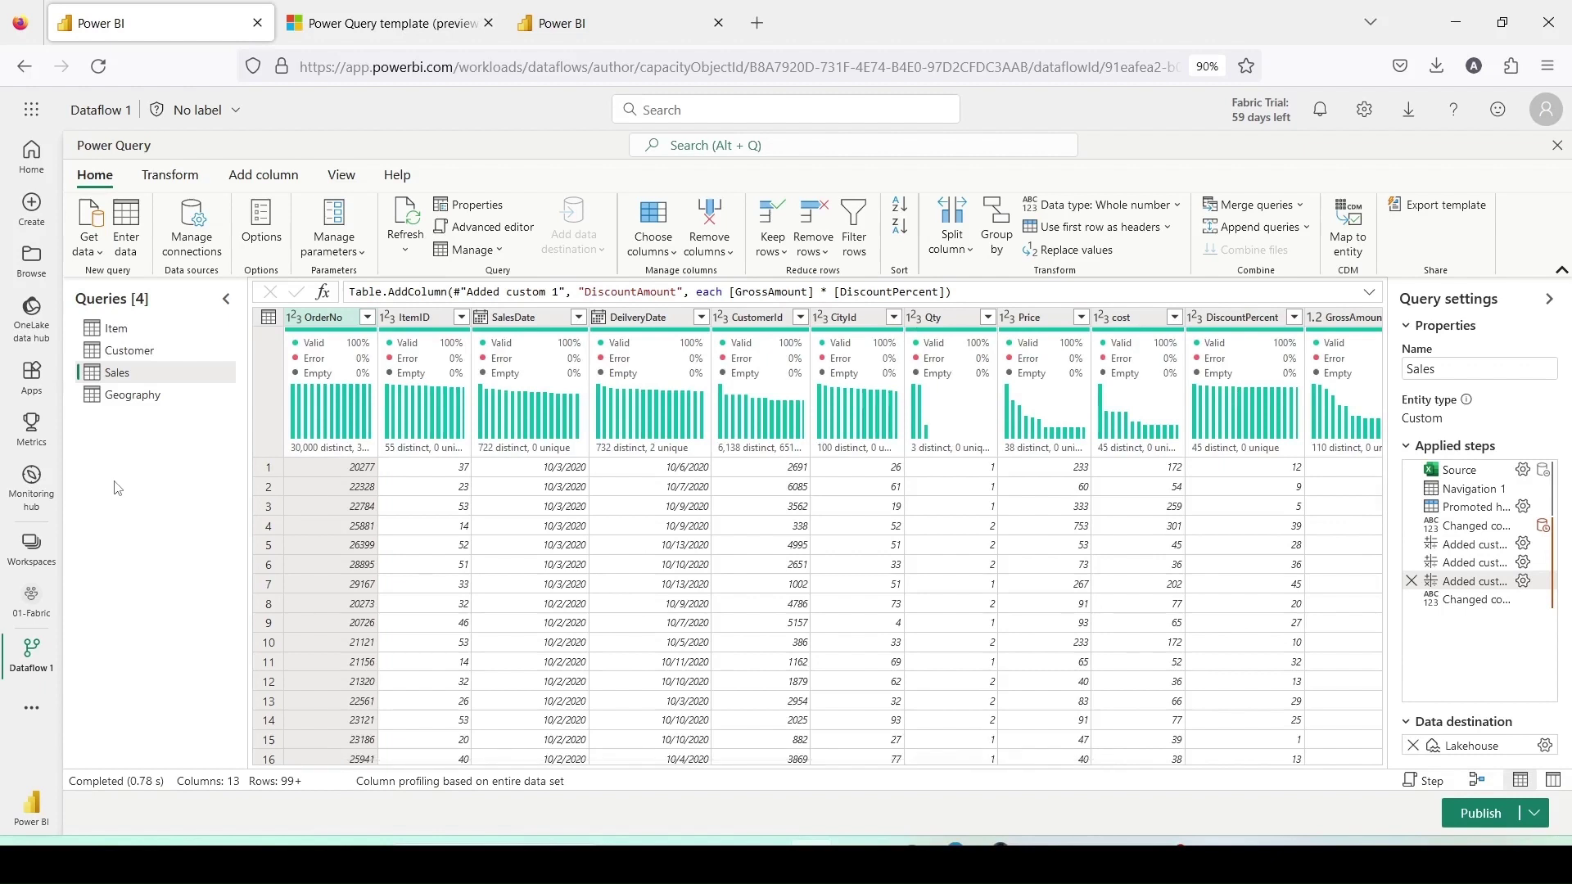
# Step: Export the dataflow as template 'DataFLow Export 1', with the name copied into the description
pyautogui.click(1433, 206)
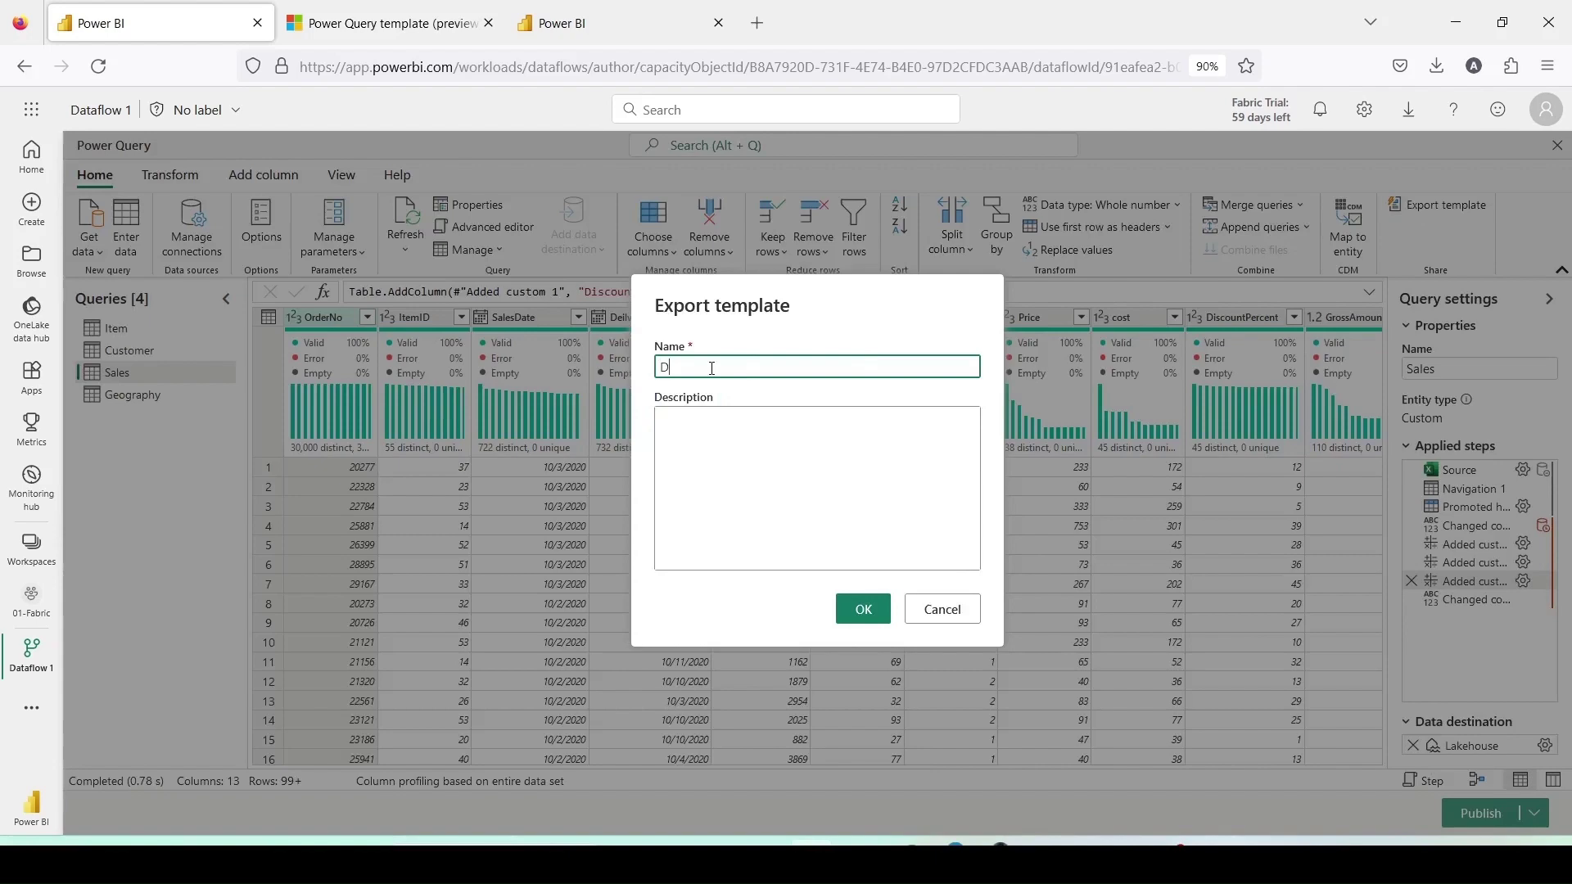
pyautogui.write('DataFLow Export 1')
pyautogui.hotkey('ctrl', 'a')
pyautogui.hotkey('ctrl', 'c')
pyautogui.click(684, 449)
pyautogui.hotkey('ctrl', 'v')
pyautogui.click(869, 620)
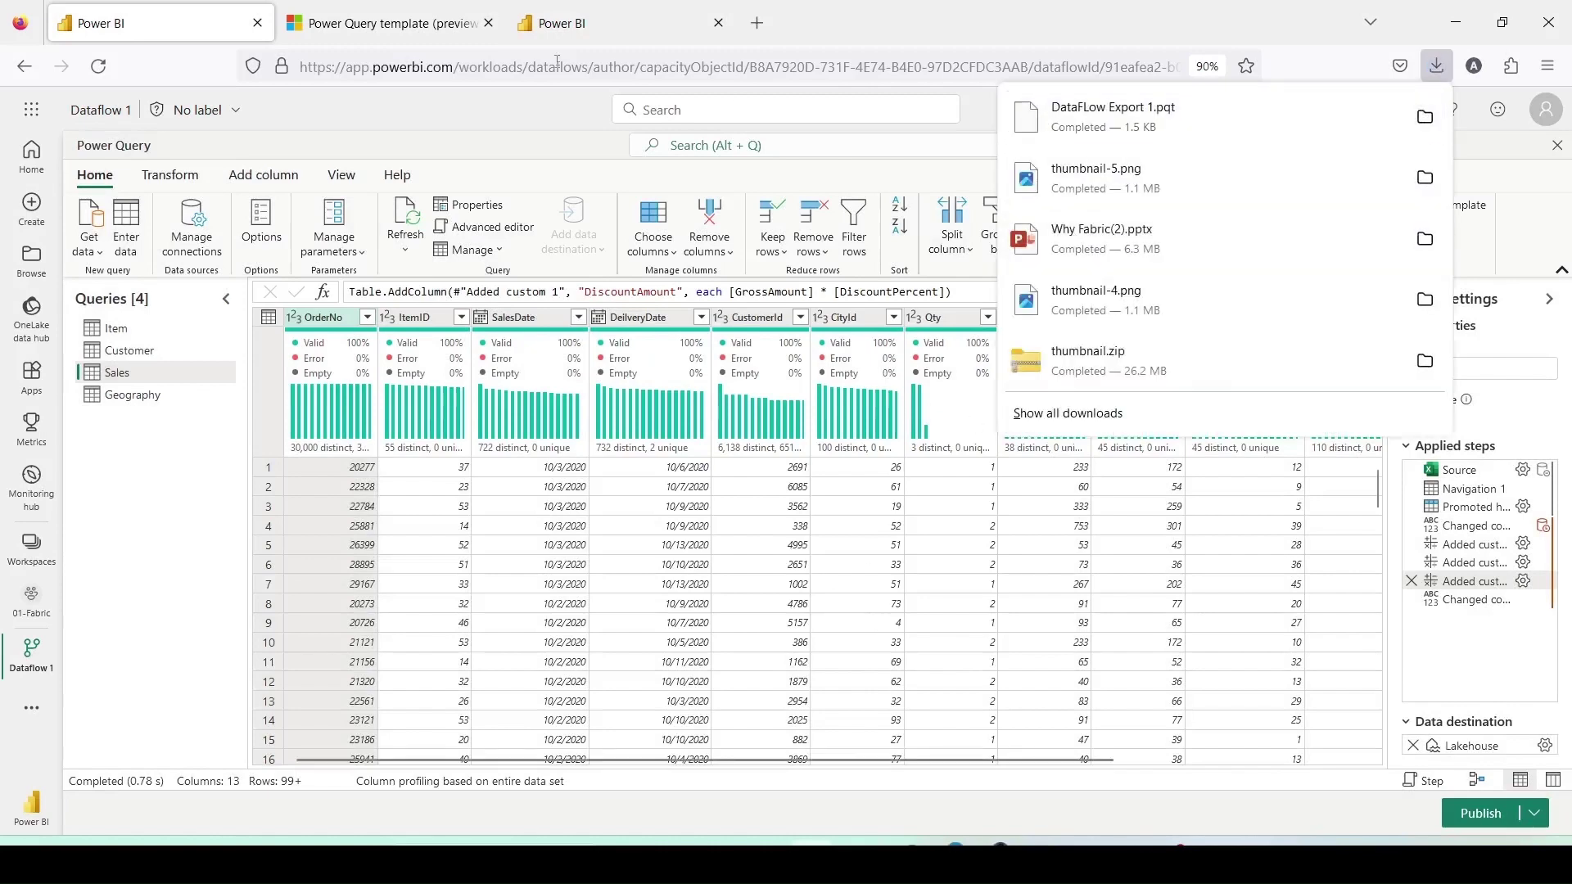
pyautogui.click(956, 41)
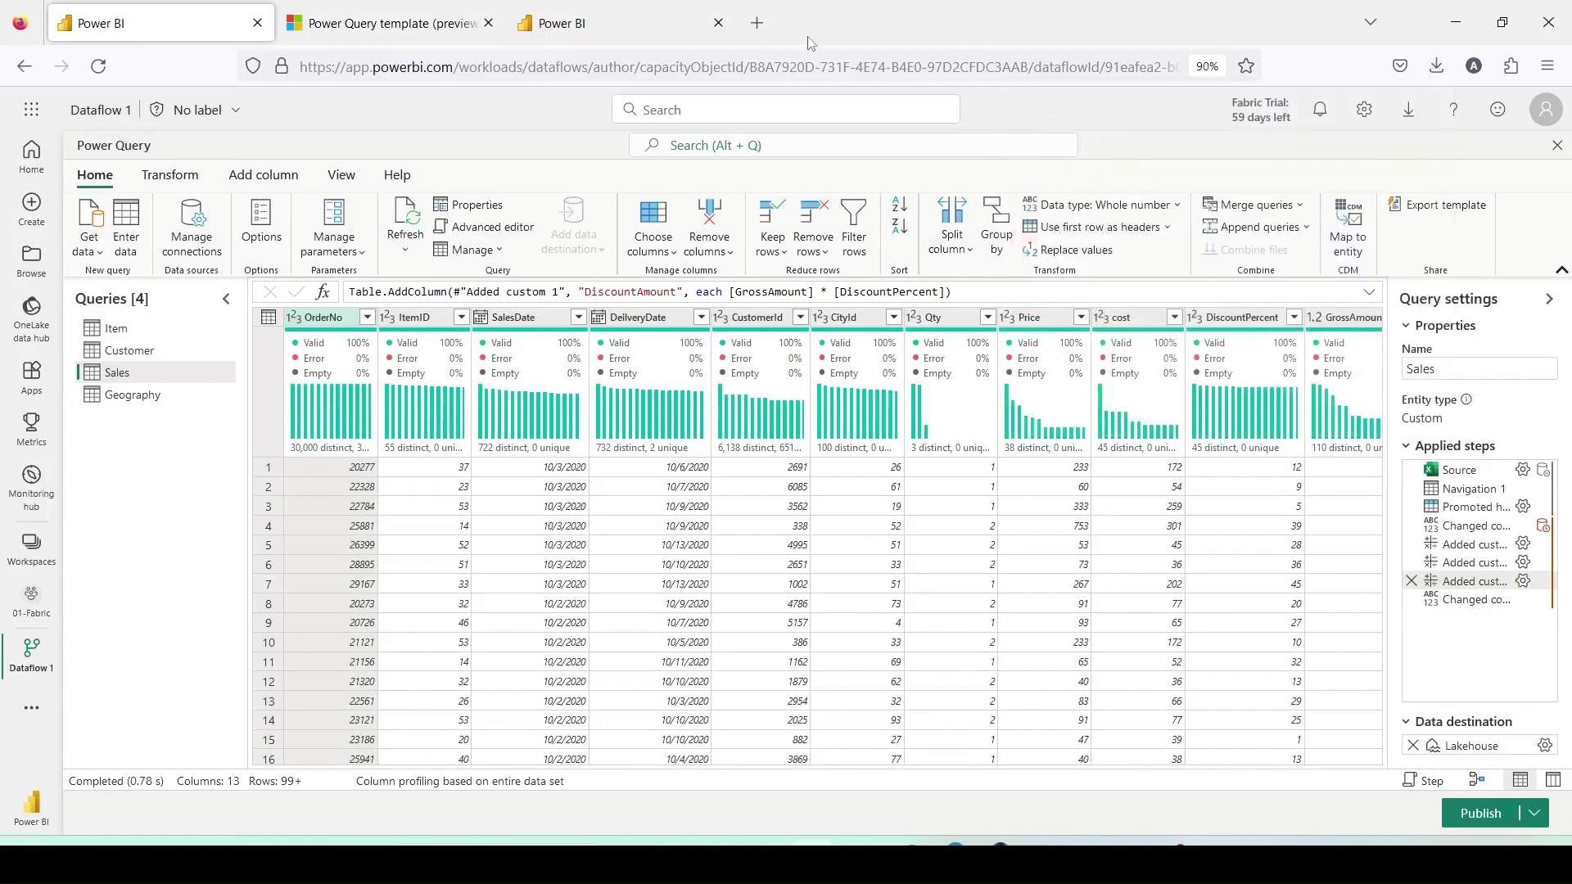
# Step: Create a new Dataflow Gen2 in the 01-Demo-Fabric workspace
pyautogui.click(597, 24)
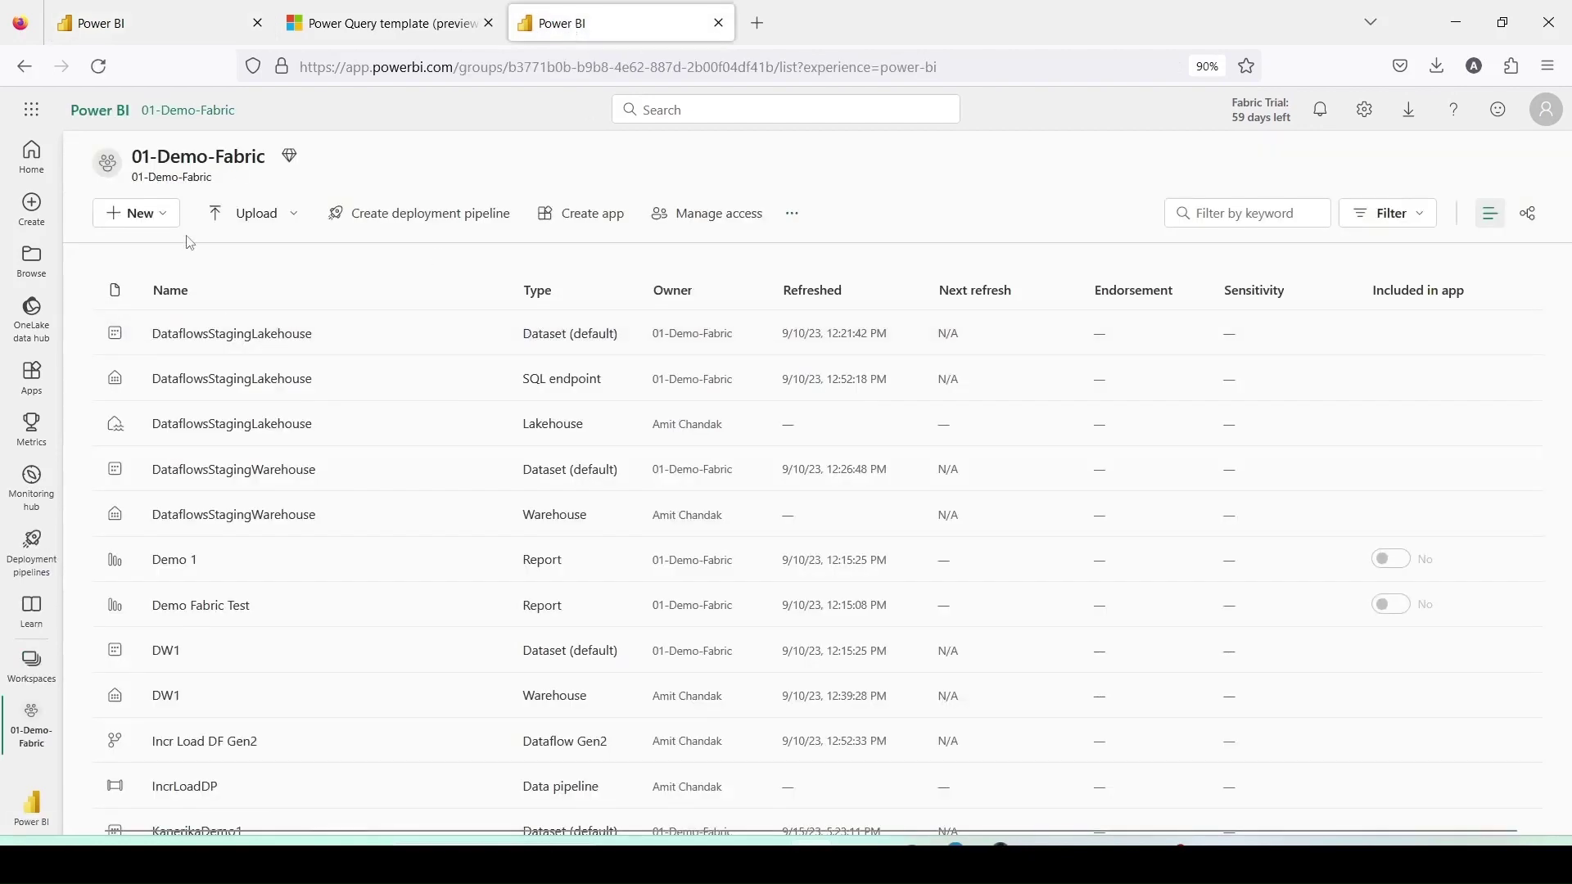
pyautogui.click(146, 219)
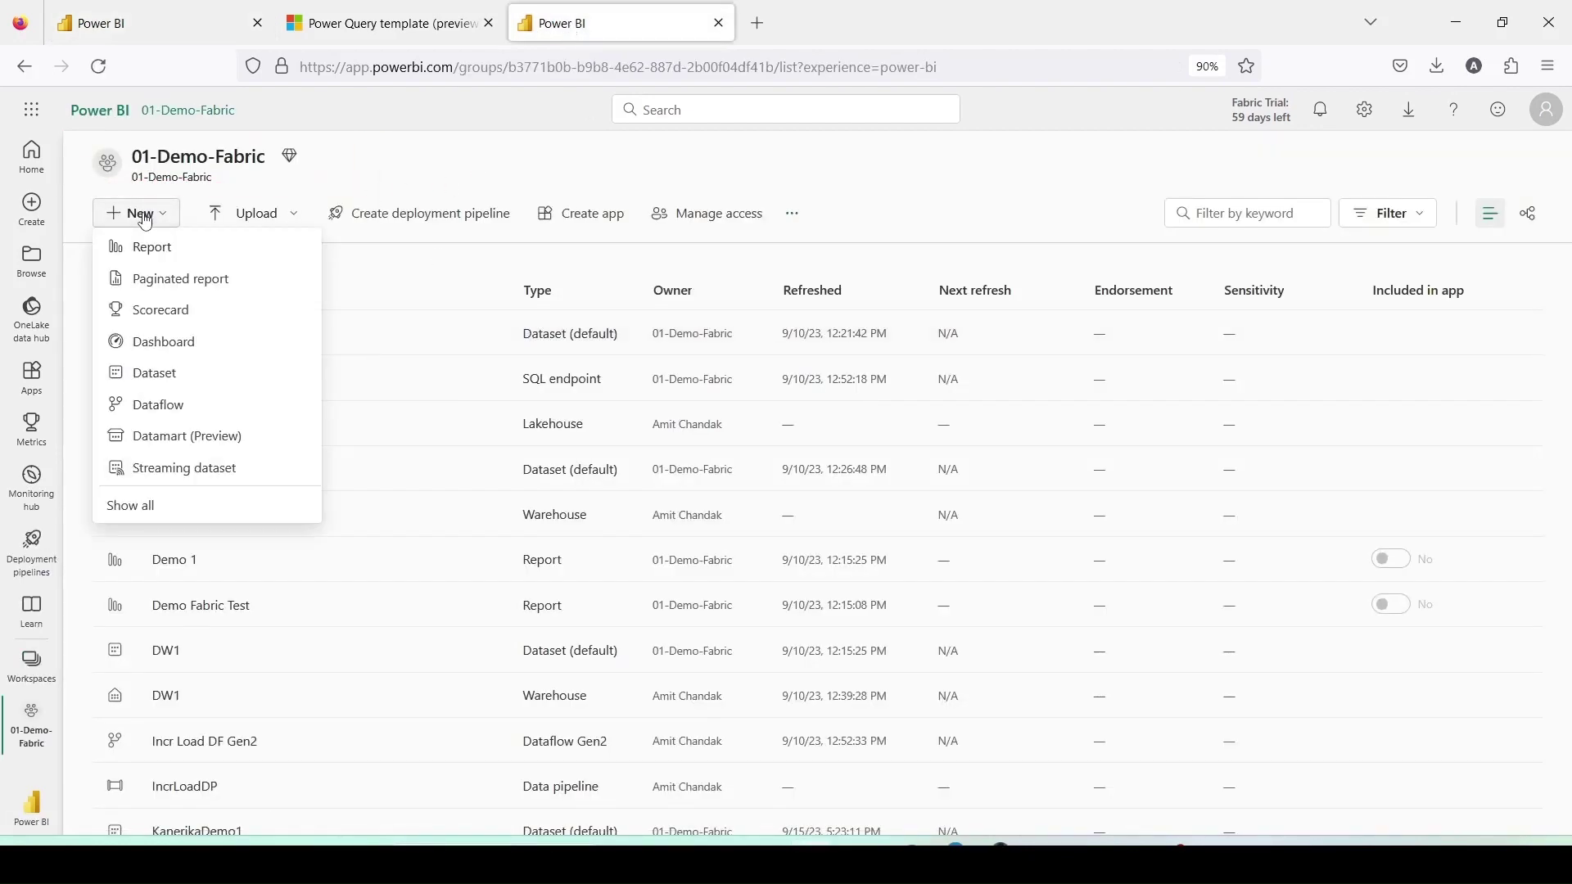
pyautogui.click(147, 502)
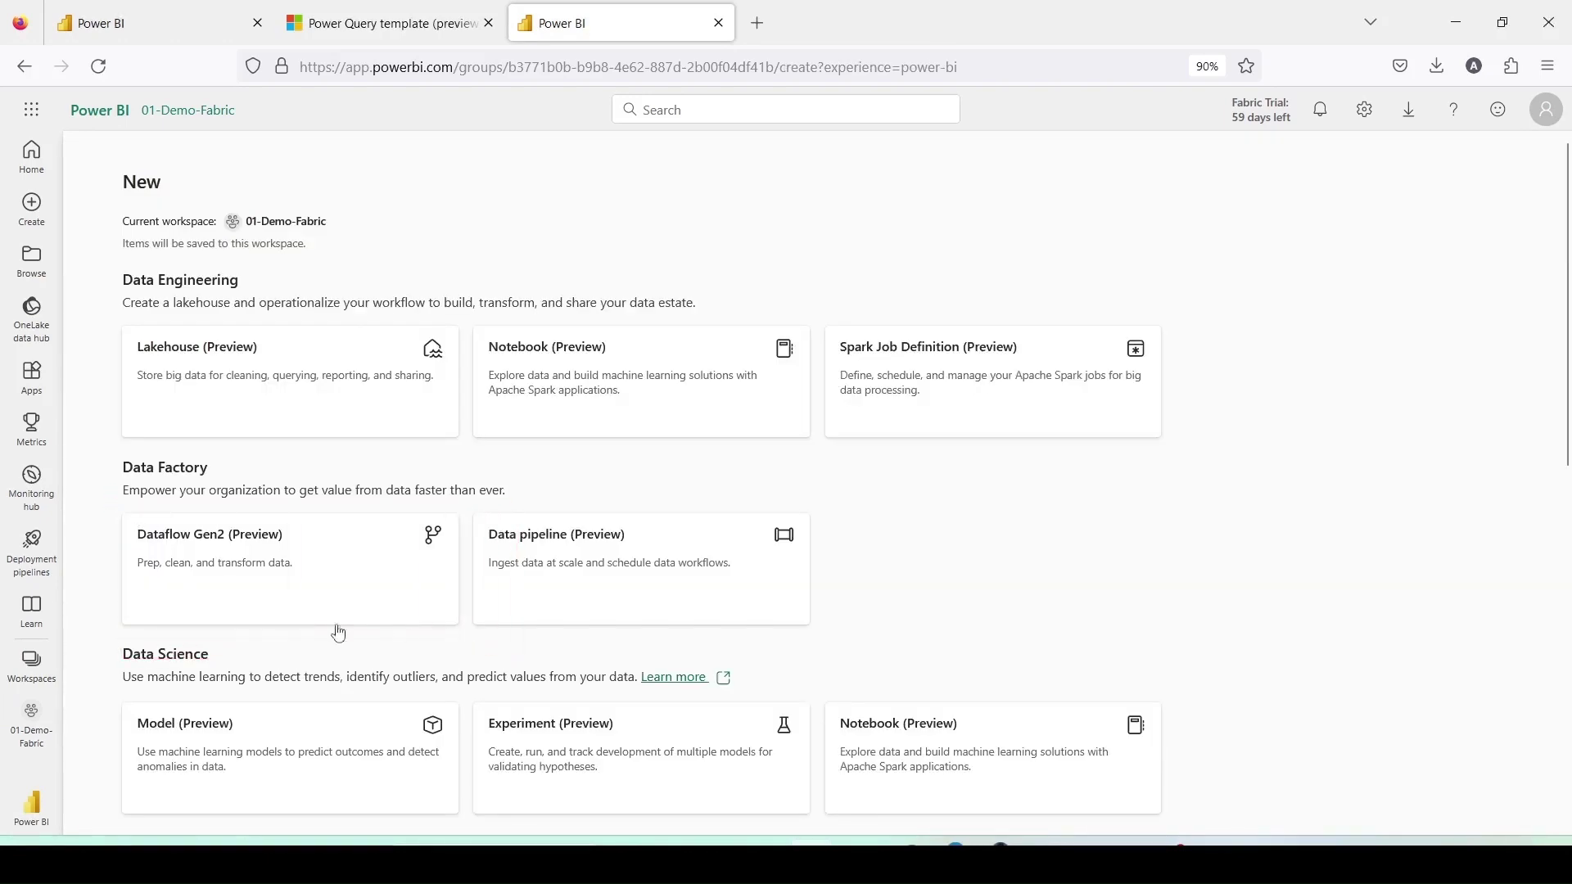
pyautogui.click(232, 586)
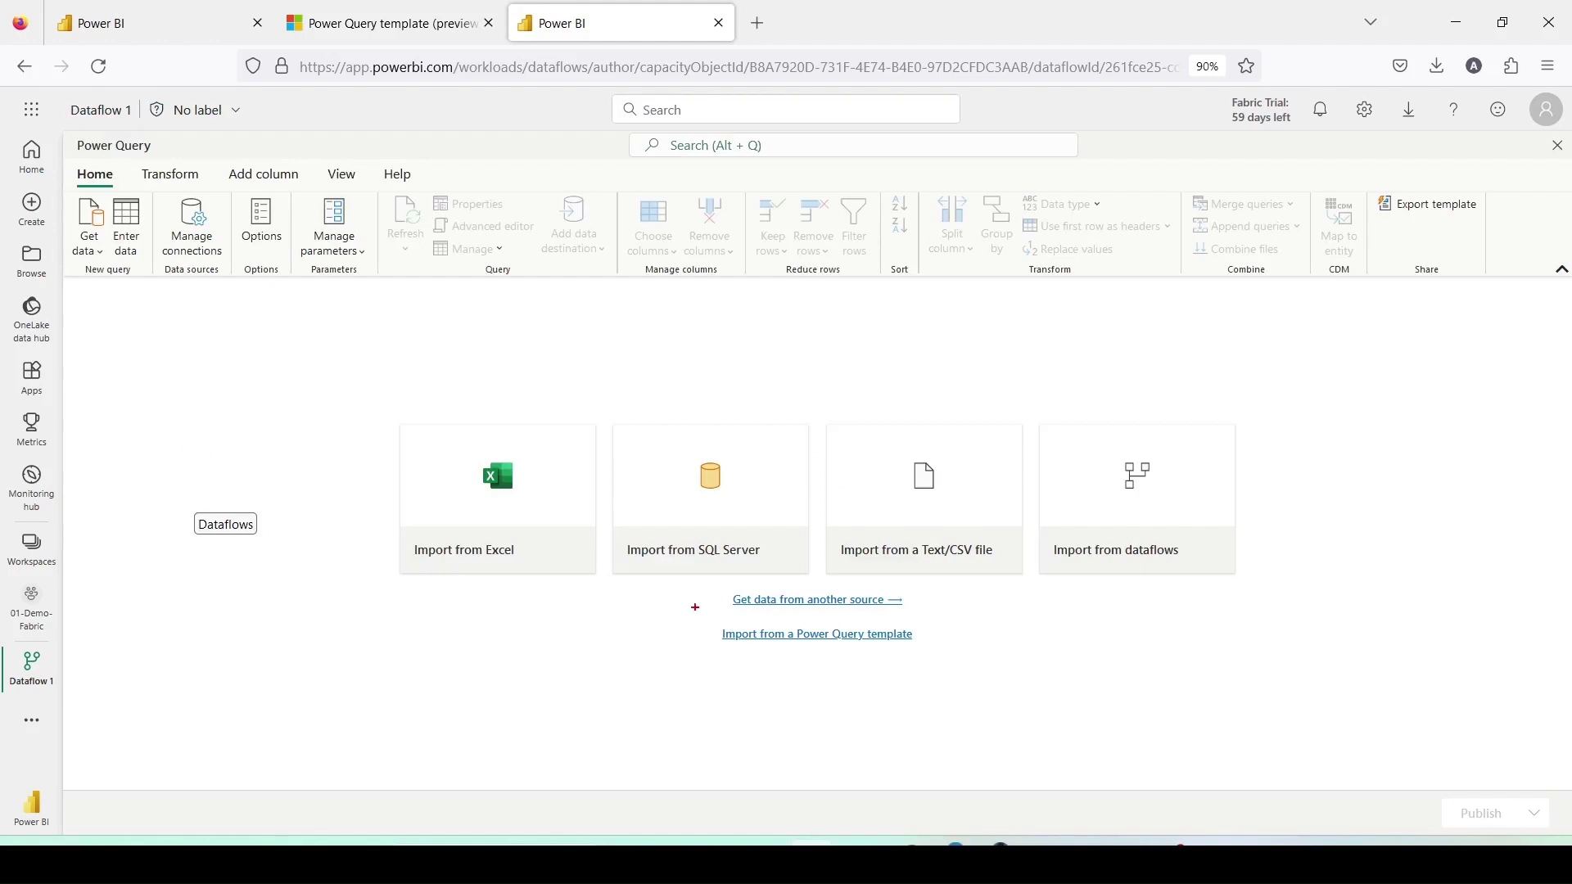
pyautogui.moveTo(684, 607); pyautogui.dragTo(989, 666)
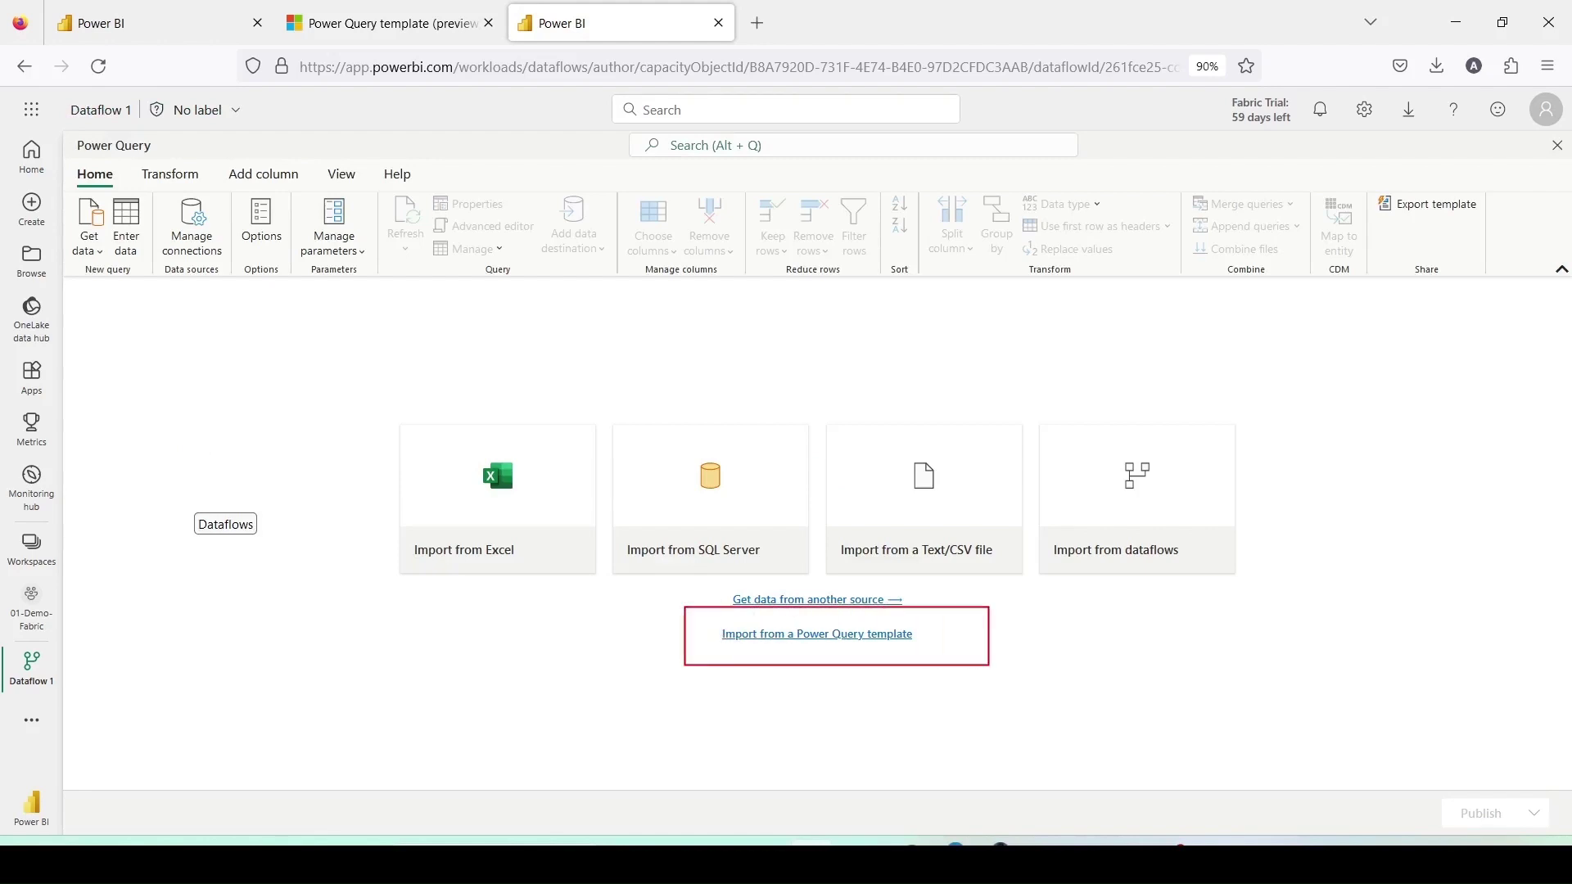
# Step: Import the DataFLow Export 1.pqt template from the Downloads folder into the new dataflow
pyautogui.click(878, 640)
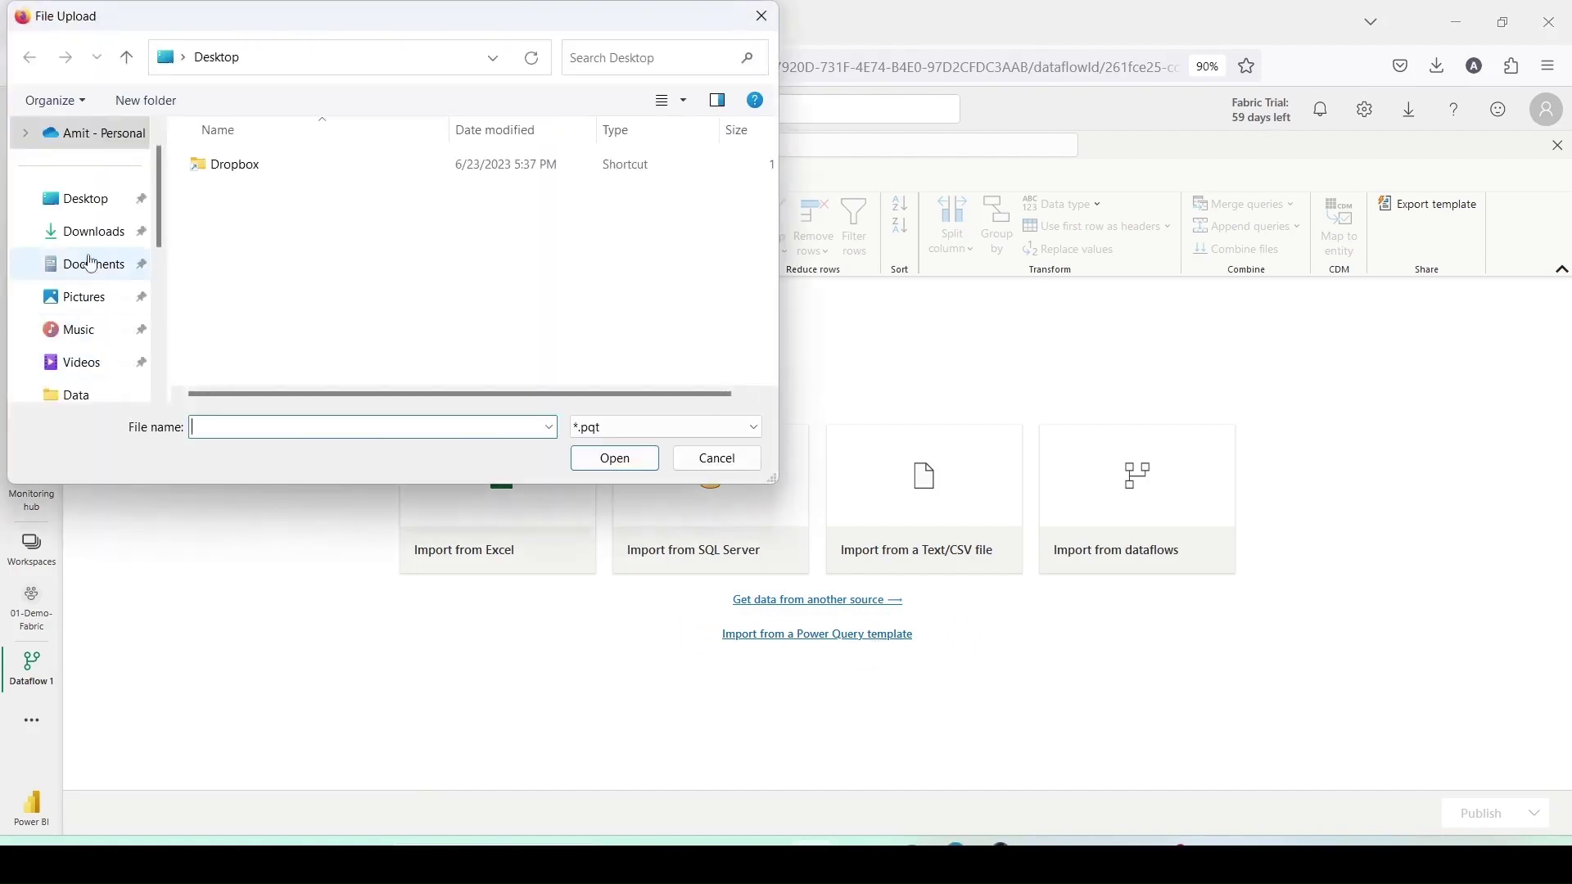
pyautogui.click(91, 247)
pyautogui.click(300, 233)
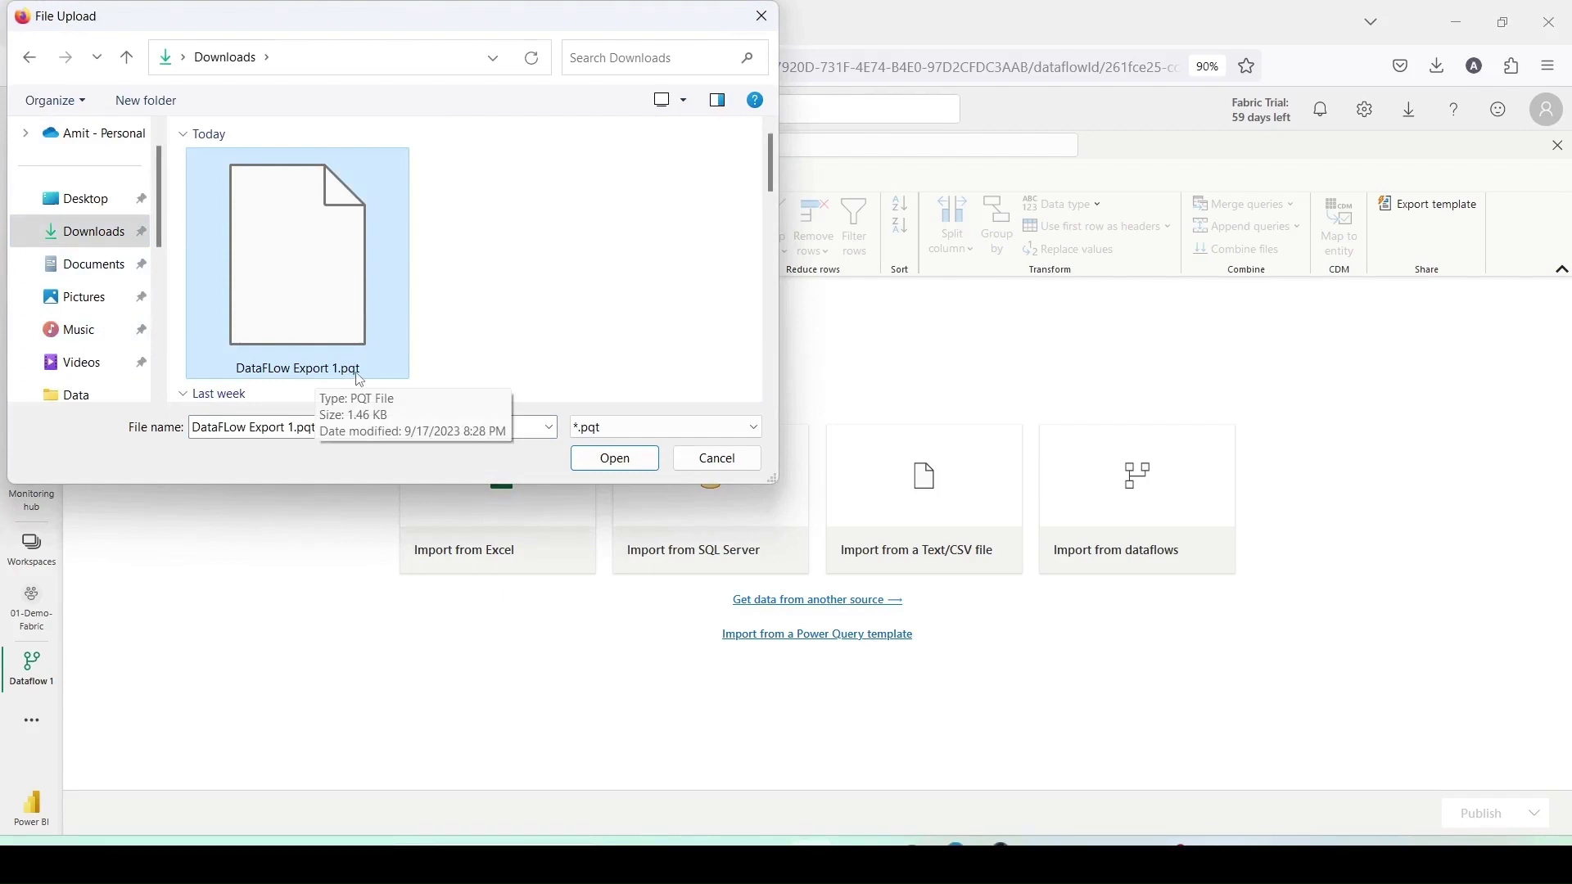
pyautogui.click(609, 460)
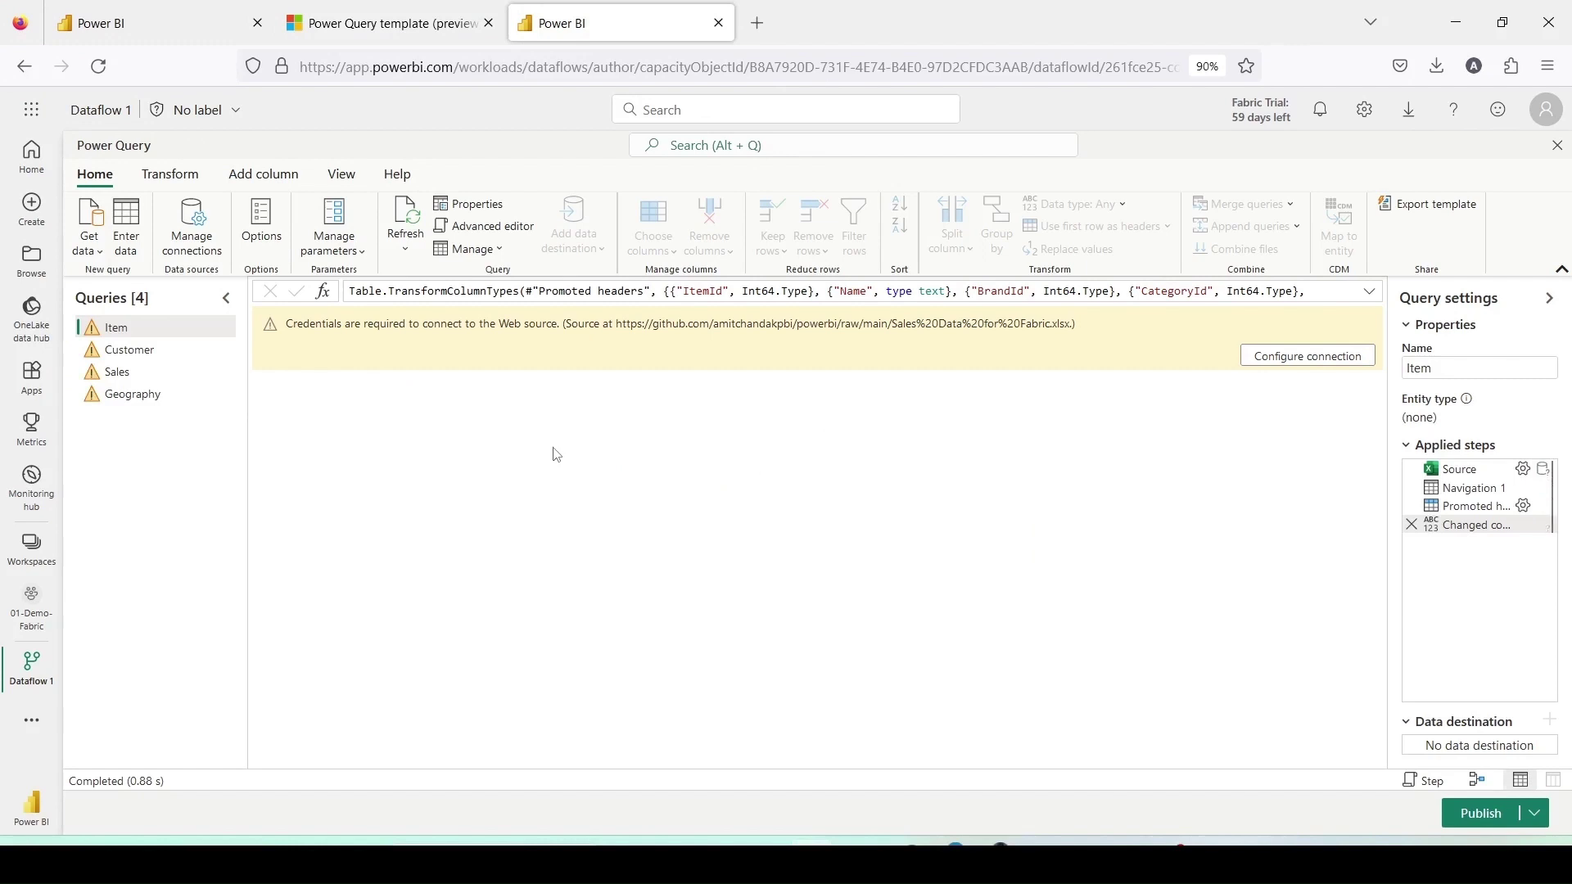
# Step: Connect the imported queries using the existing anonymous GitHub web connection
pyautogui.click(1295, 361)
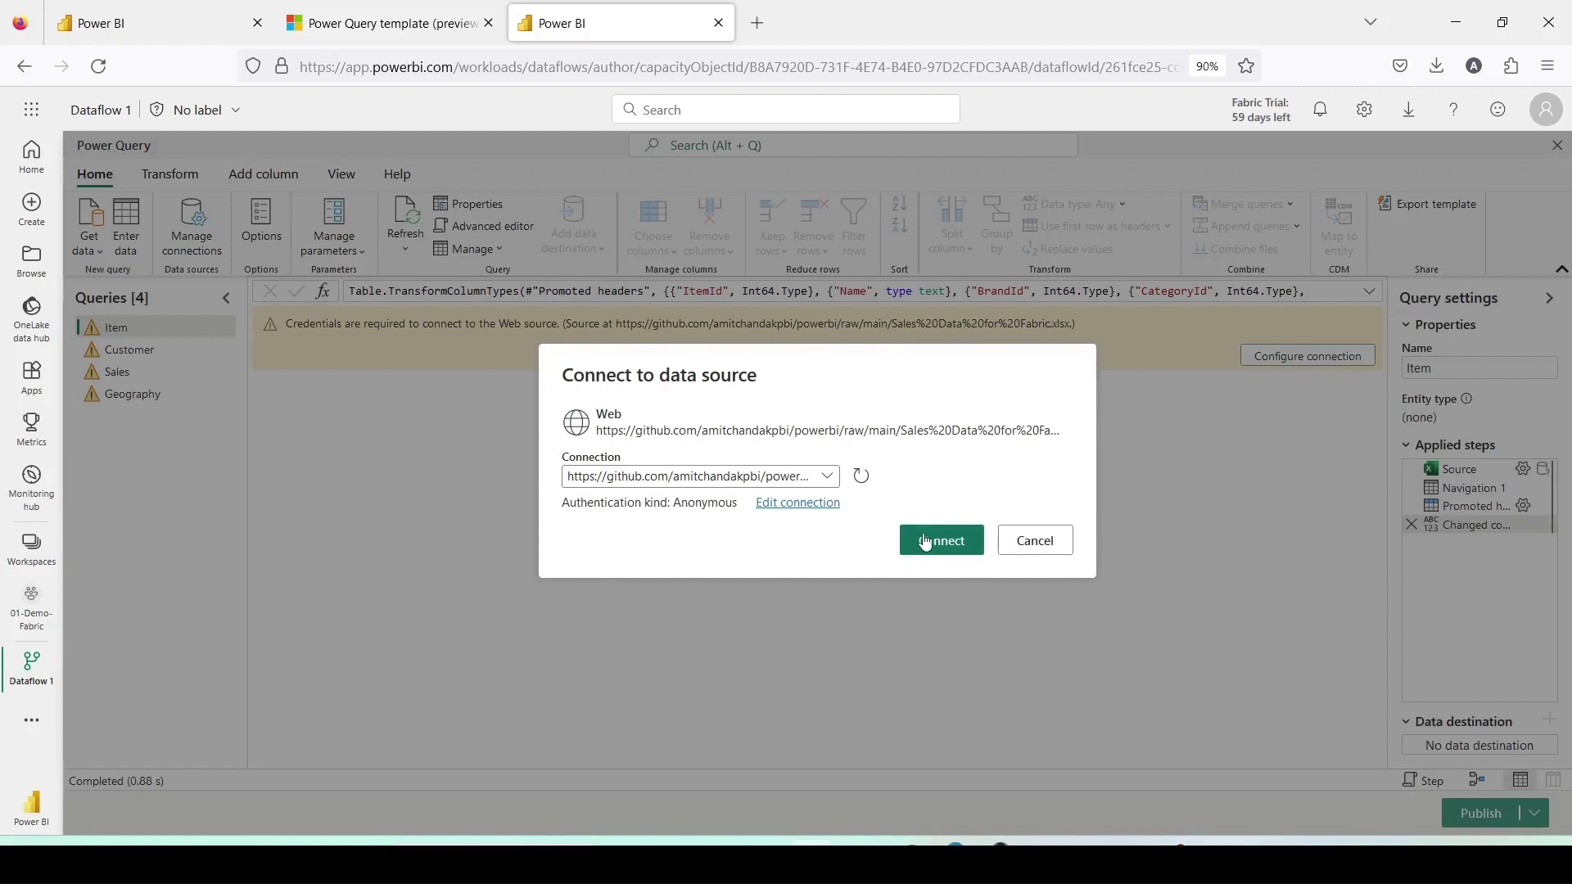
pyautogui.click(860, 482)
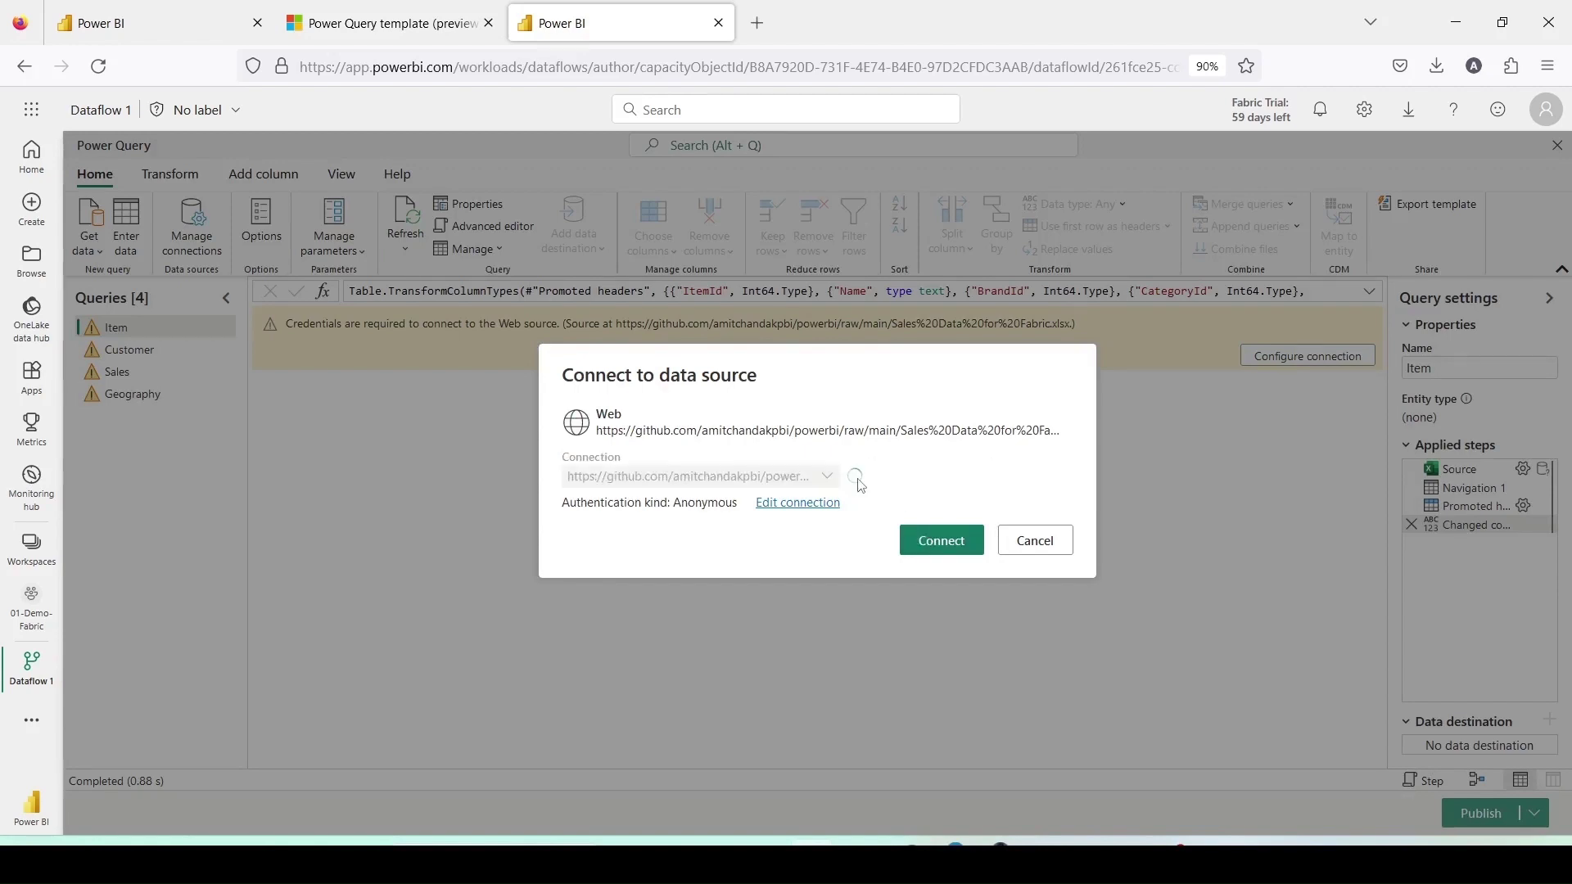
pyautogui.click(913, 543)
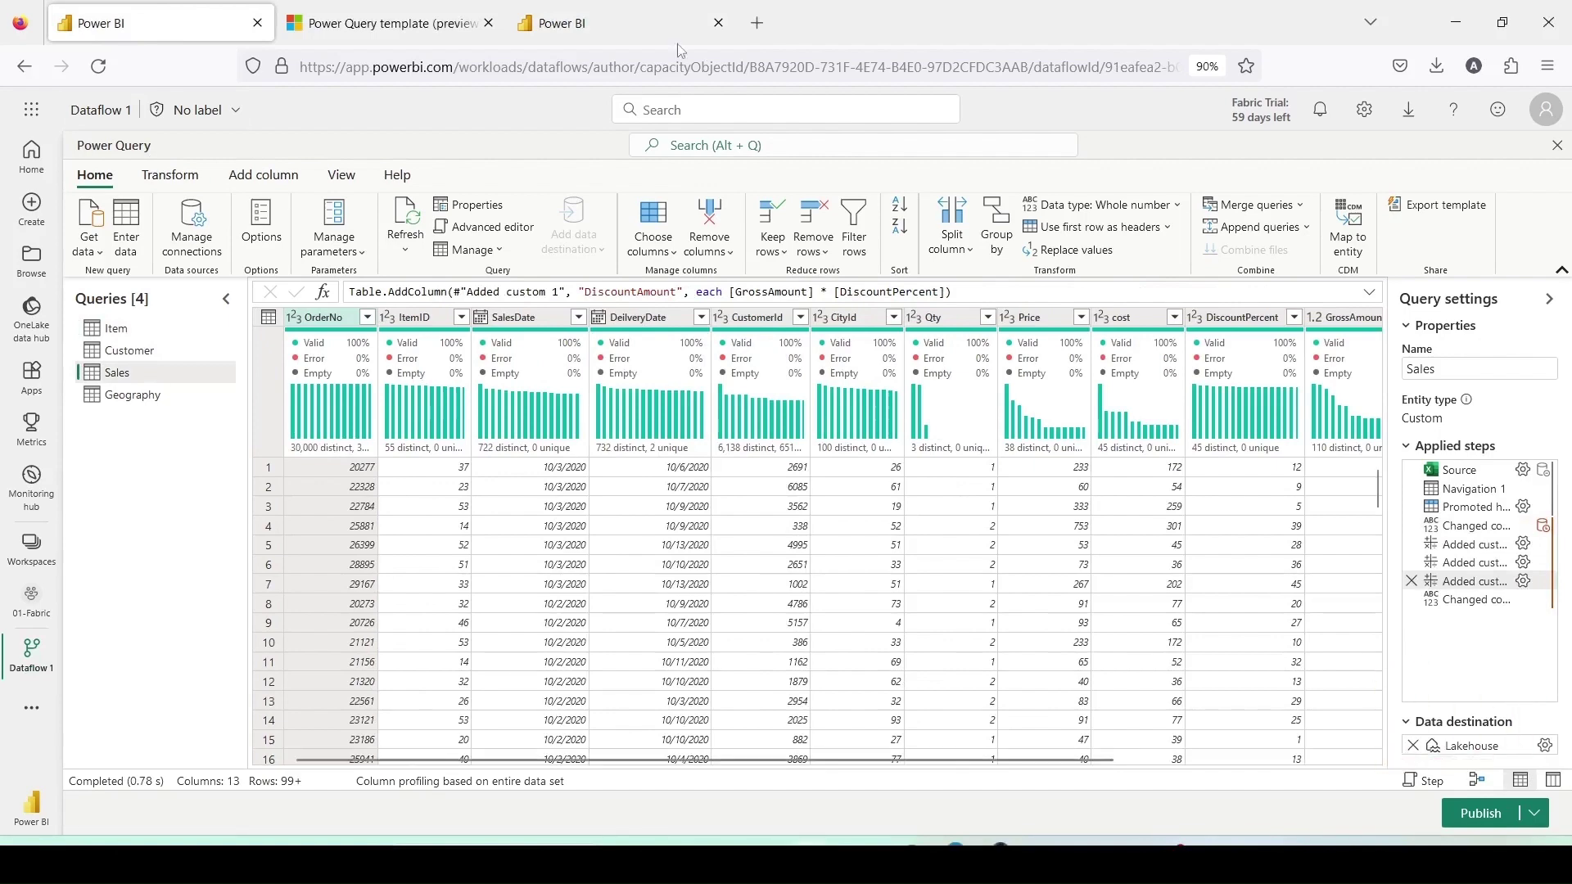
# Step: In the imported dataflow's tab, view the Sales query and then the Item query
pyautogui.click(621, 36)
pyautogui.click(160, 375)
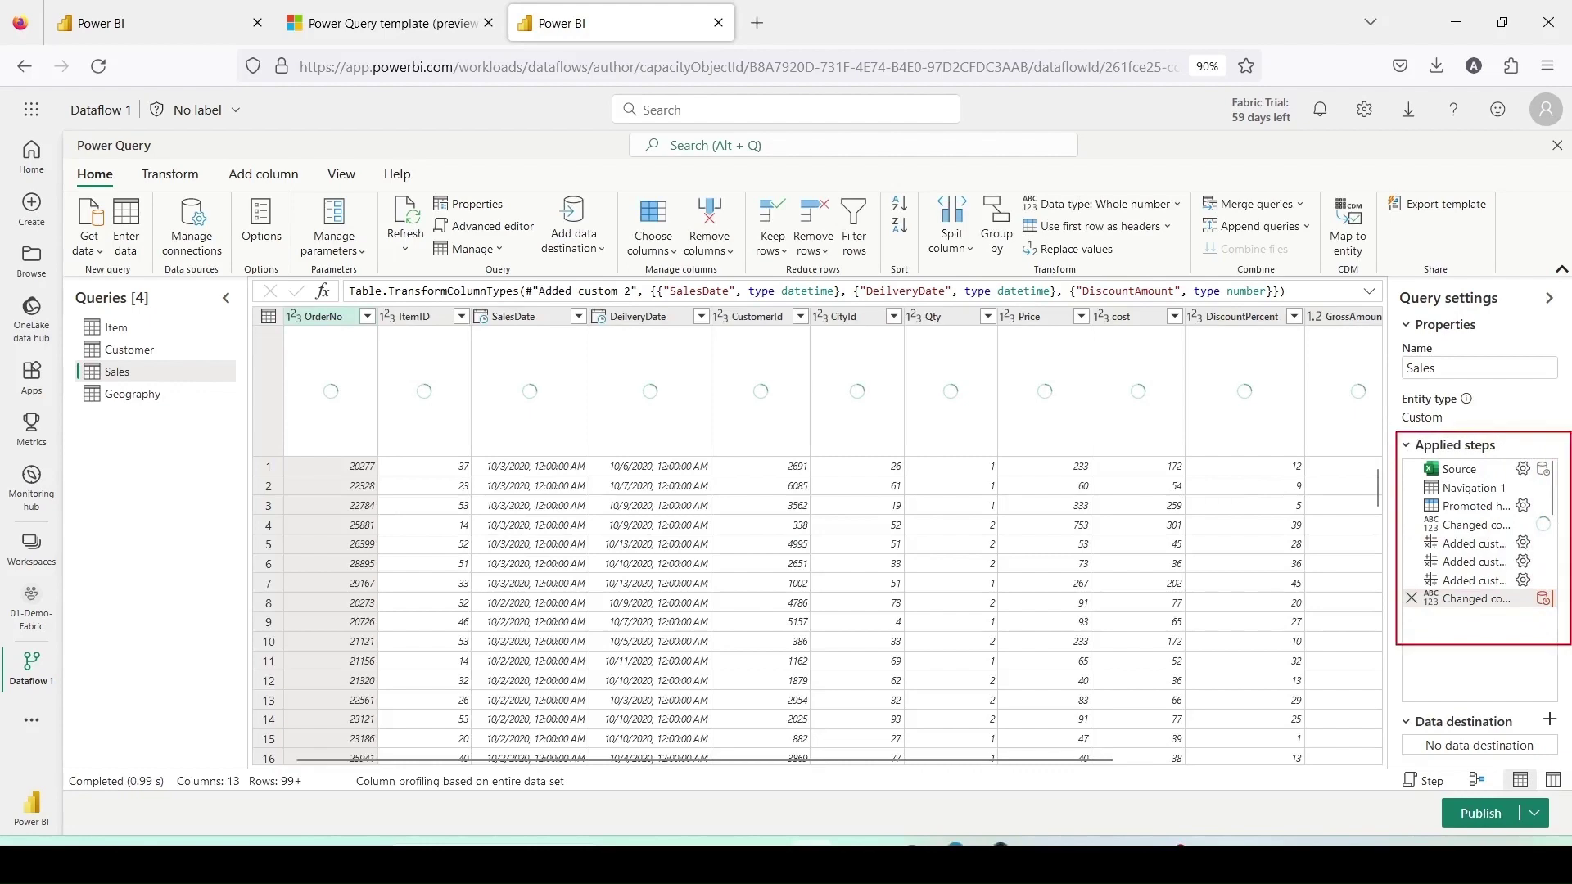
pyautogui.click(116, 328)
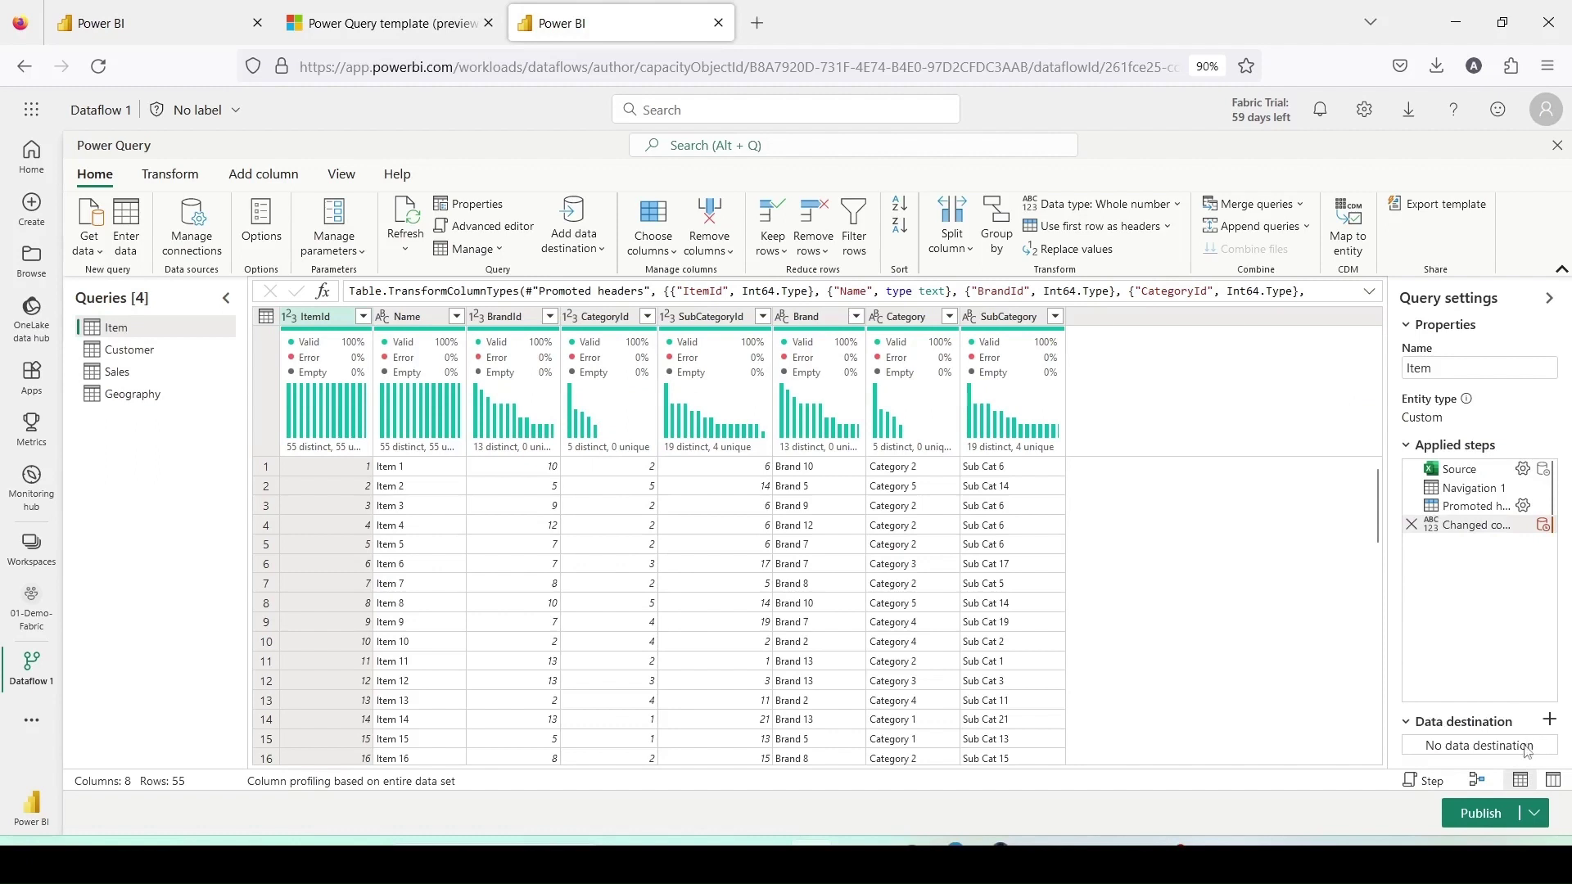
# Step: Give the Item query a Lakehouse destination: Lake01 in 01-Demo-Fabric, new table Item_template, Replace
pyautogui.click(1549, 720)
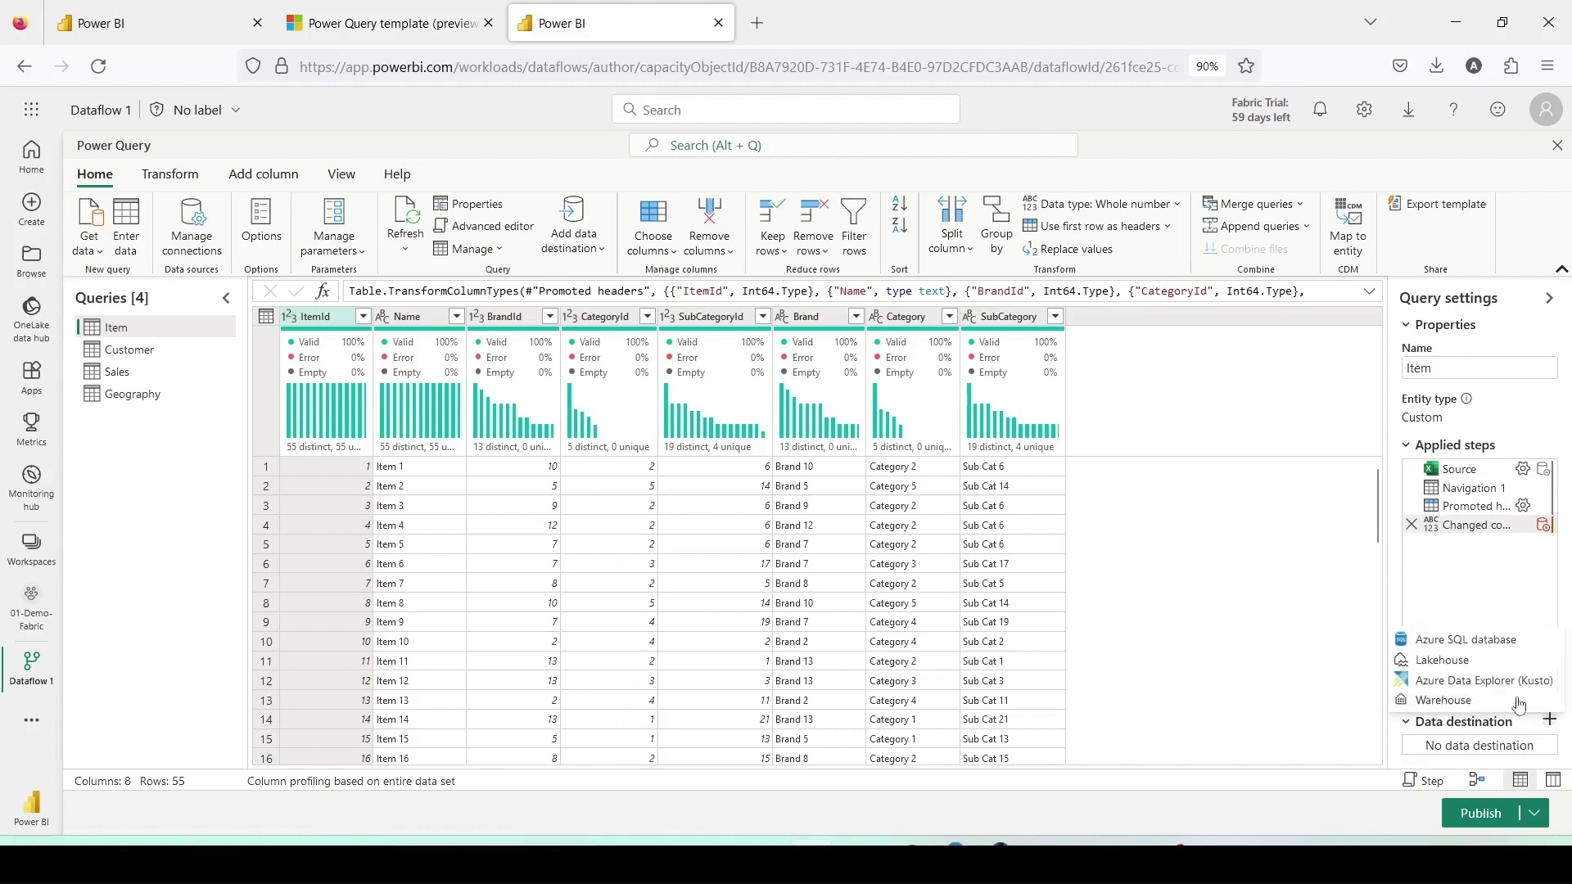
pyautogui.click(1443, 662)
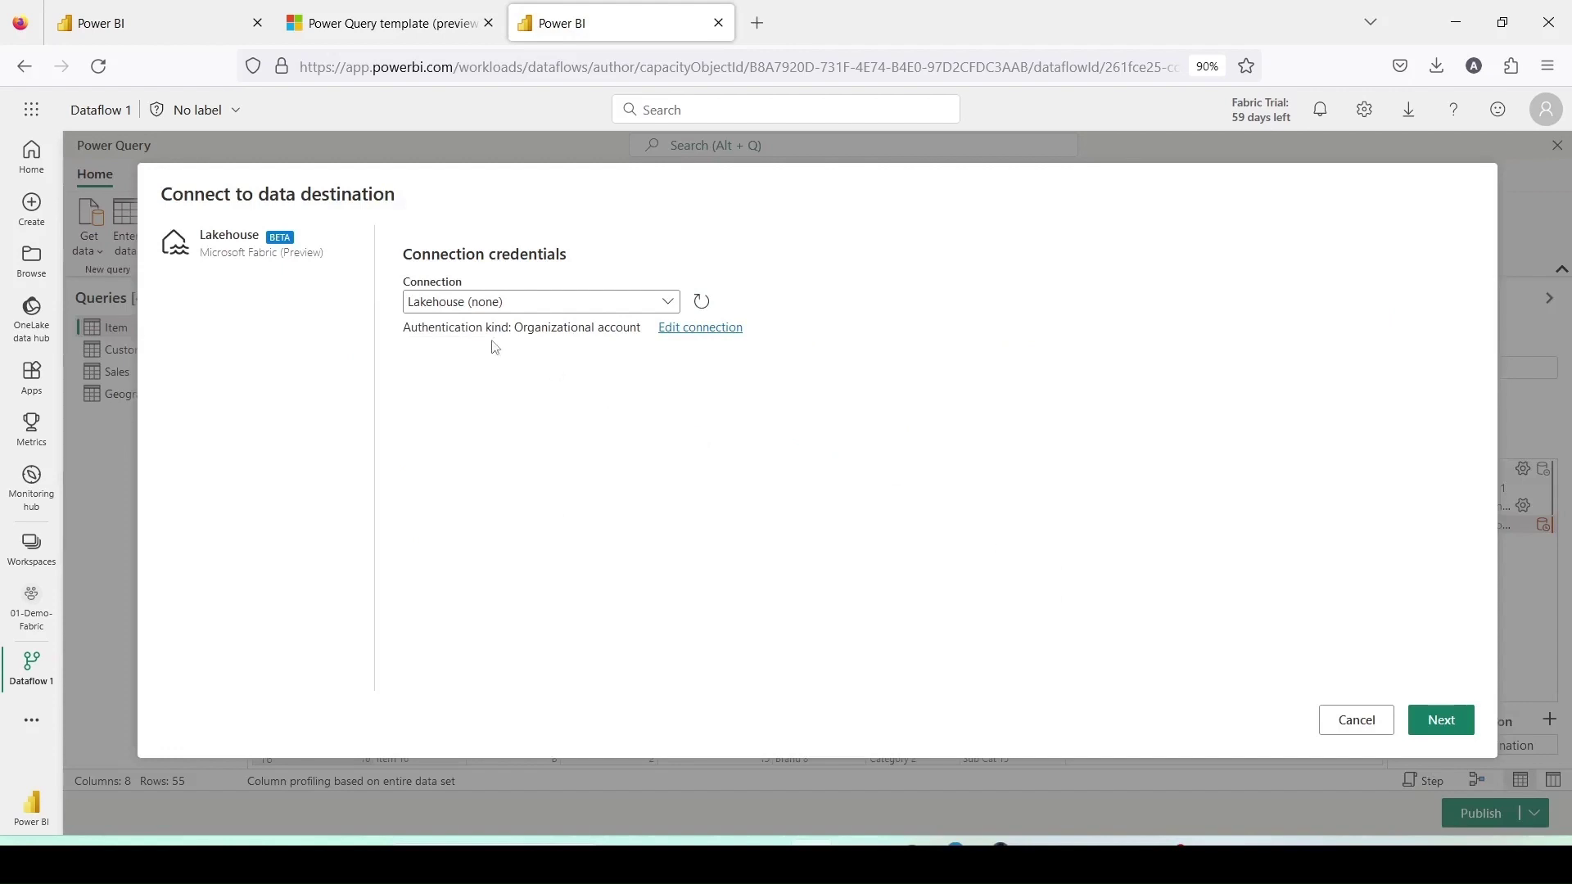
pyautogui.click(1449, 722)
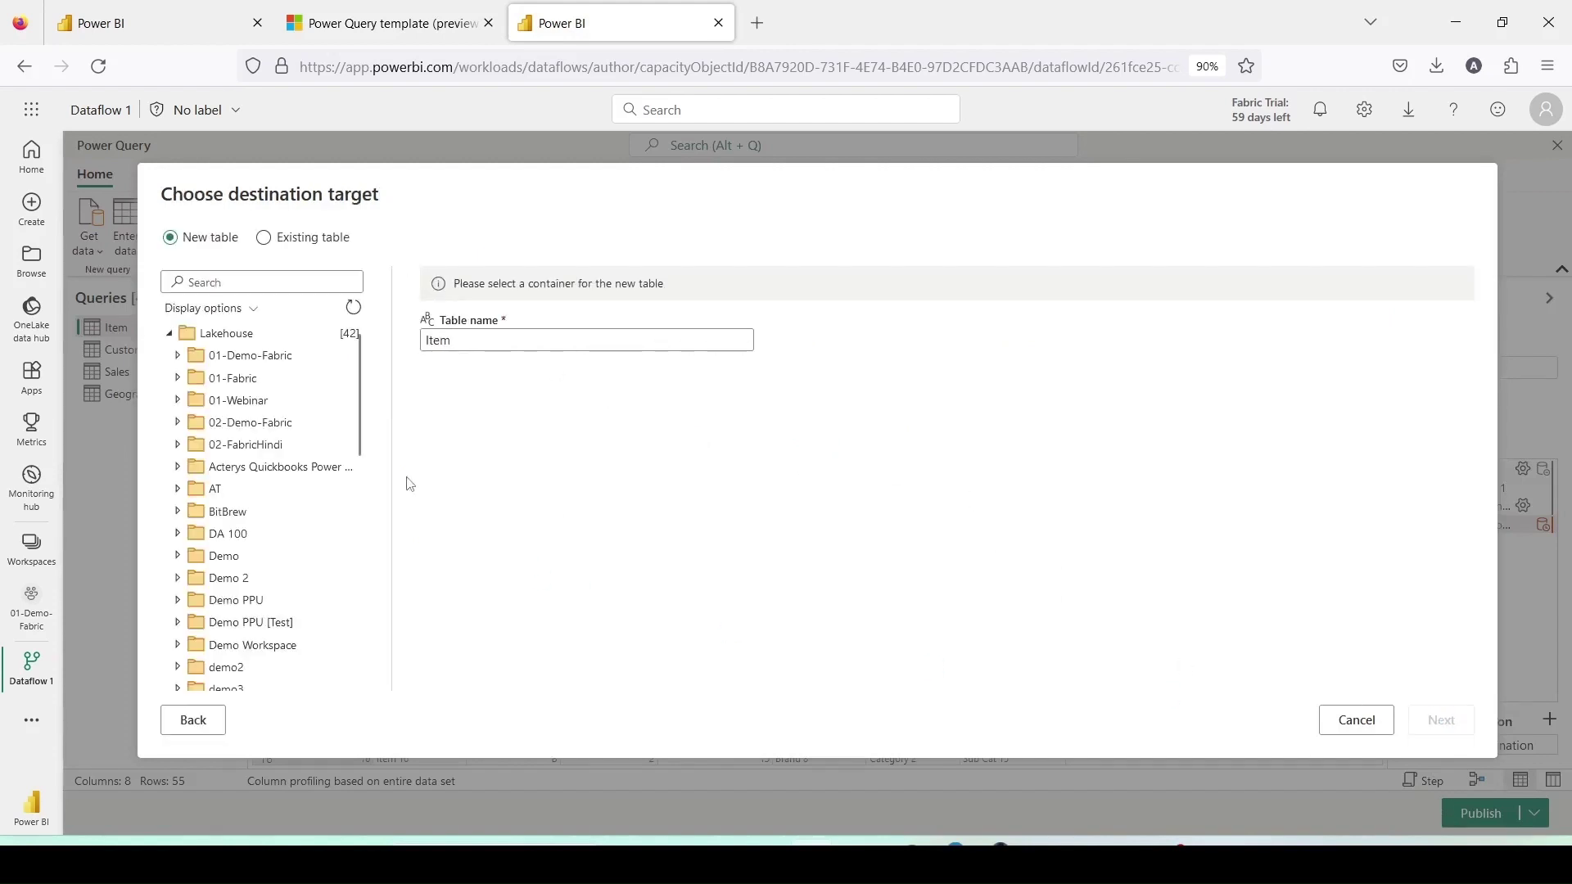
pyautogui.click(180, 357)
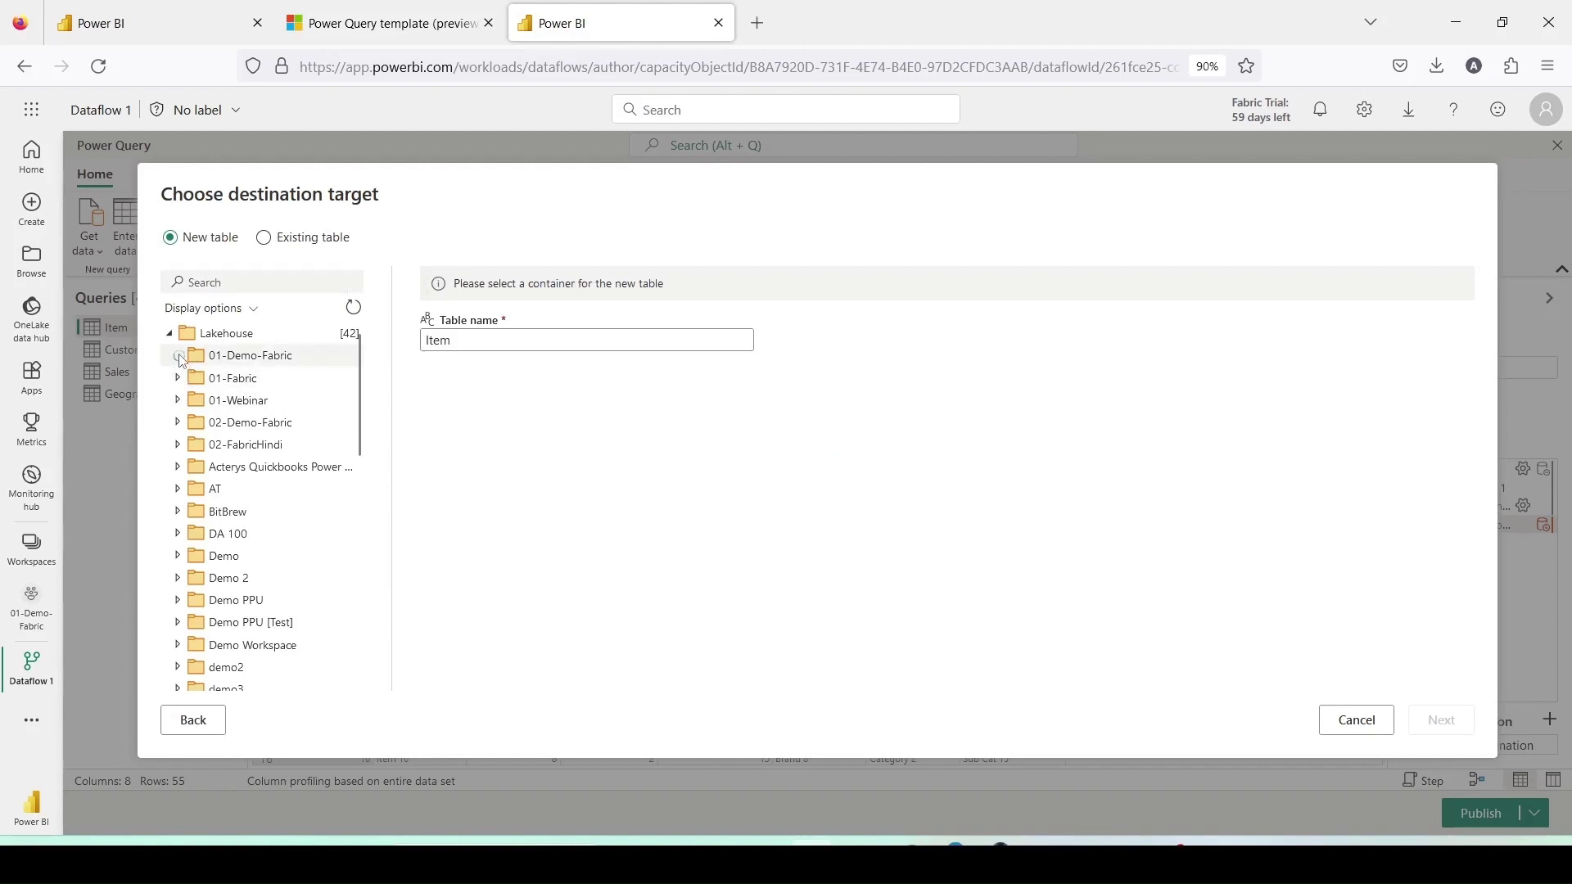
pyautogui.click(246, 422)
pyautogui.click(475, 338)
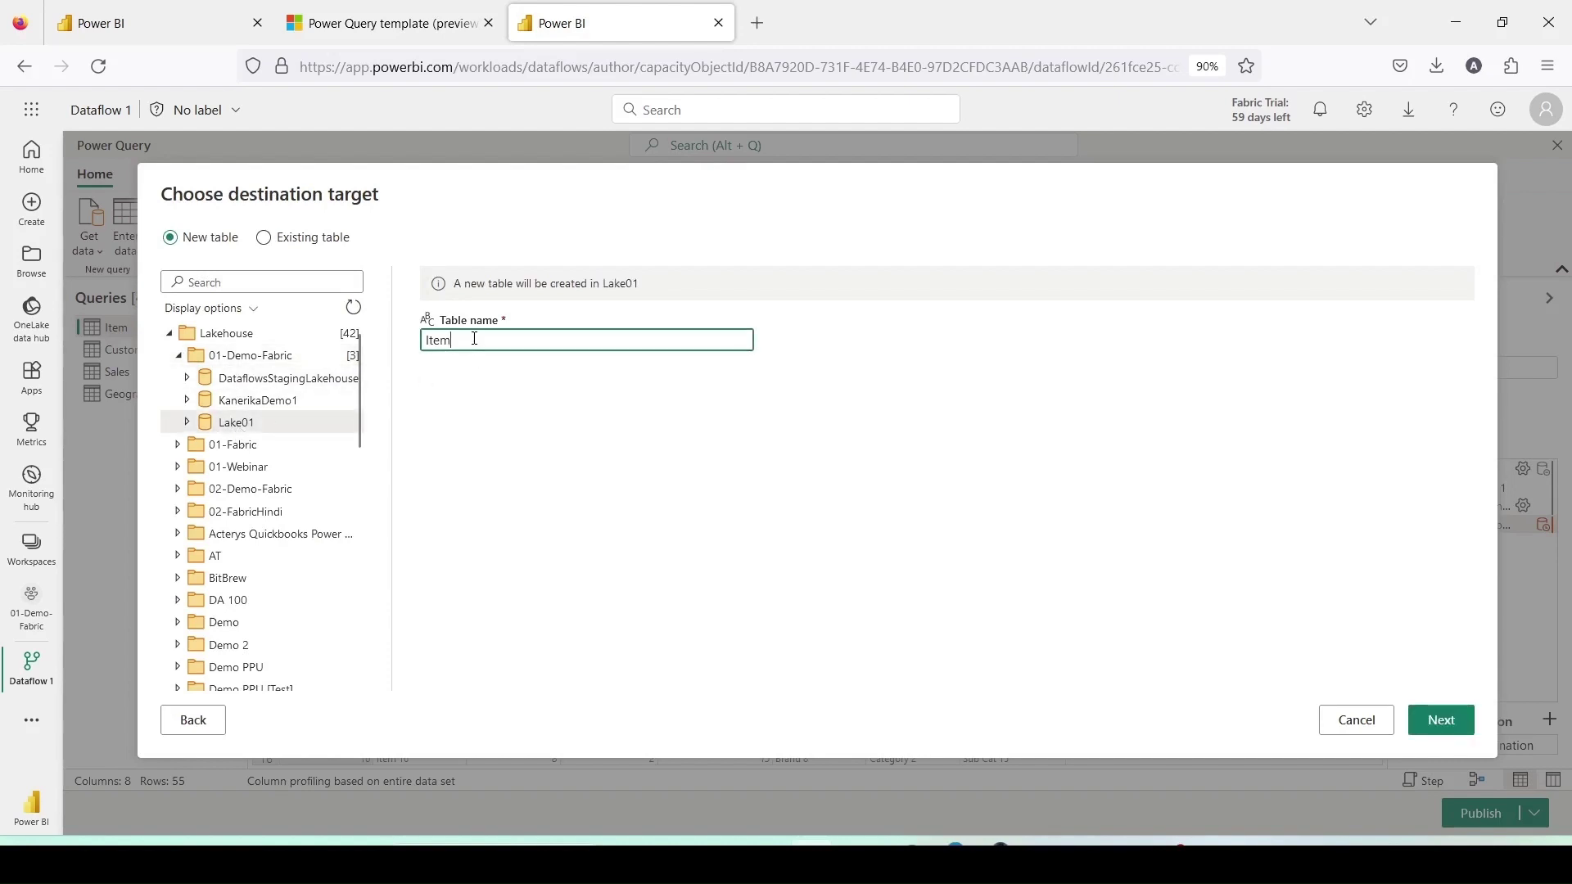
pyautogui.write('_template')
pyautogui.press('Return')
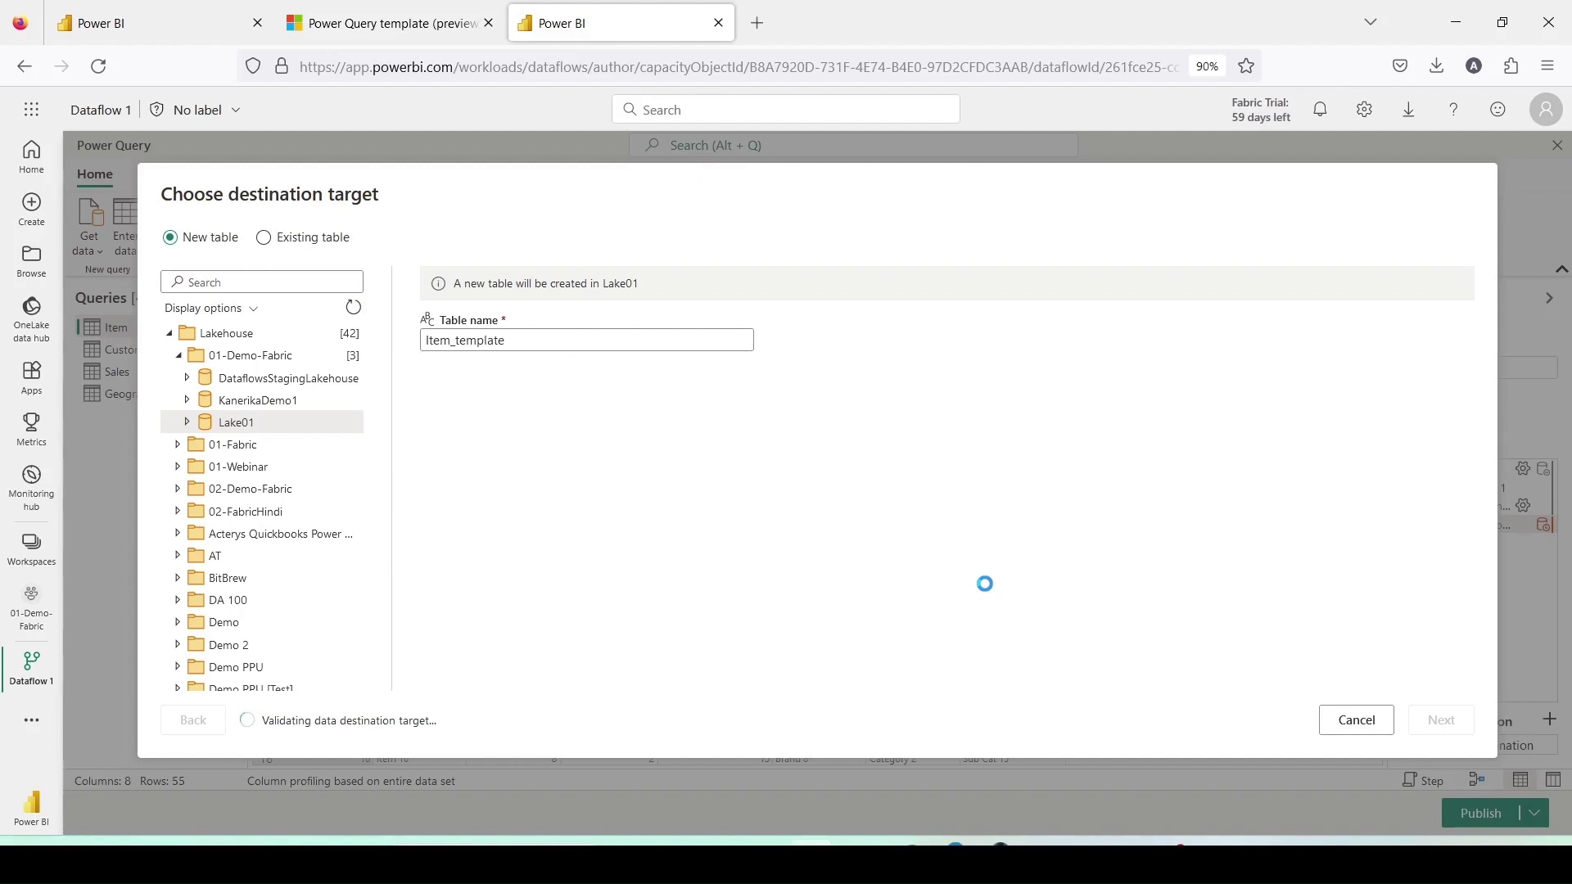
pyautogui.scroll(-1, 1136, 566)
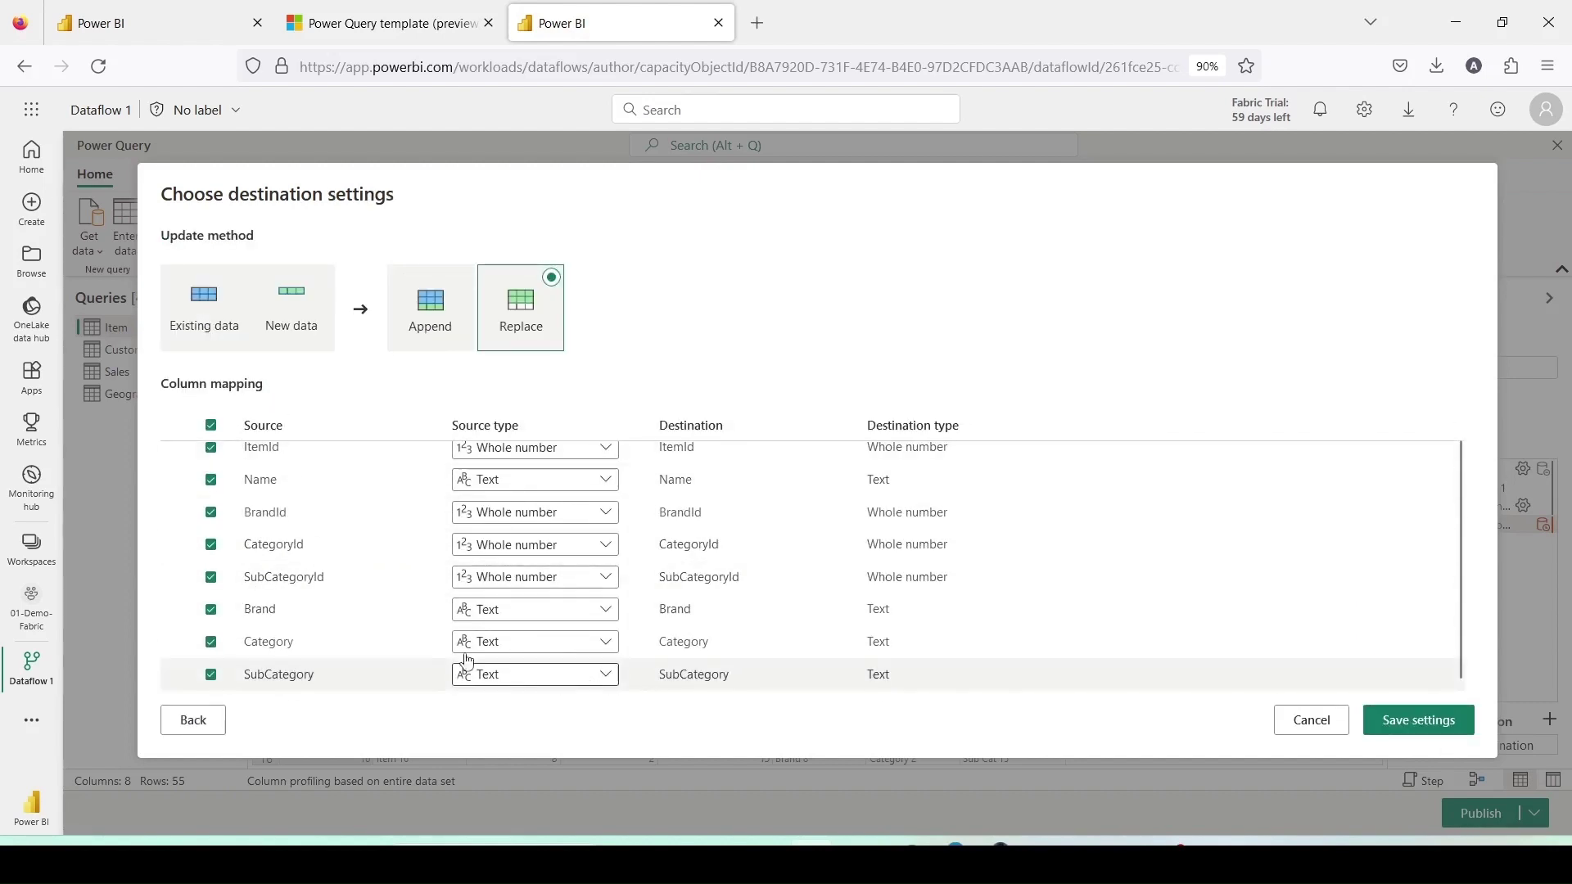
pyautogui.scroll(1, 217, 482)
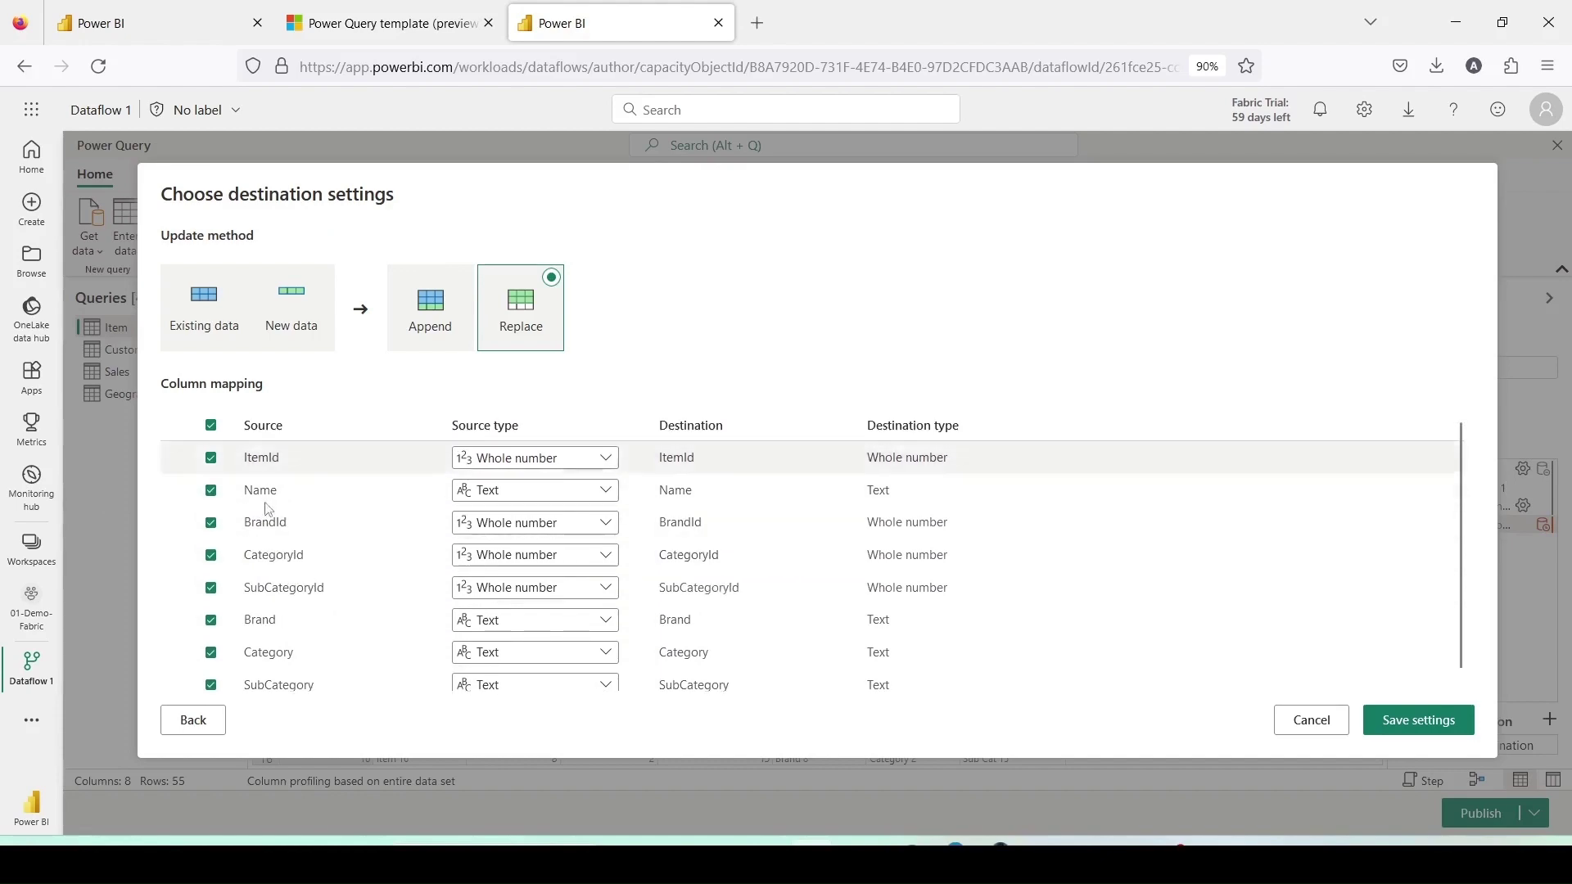
pyautogui.click(1418, 719)
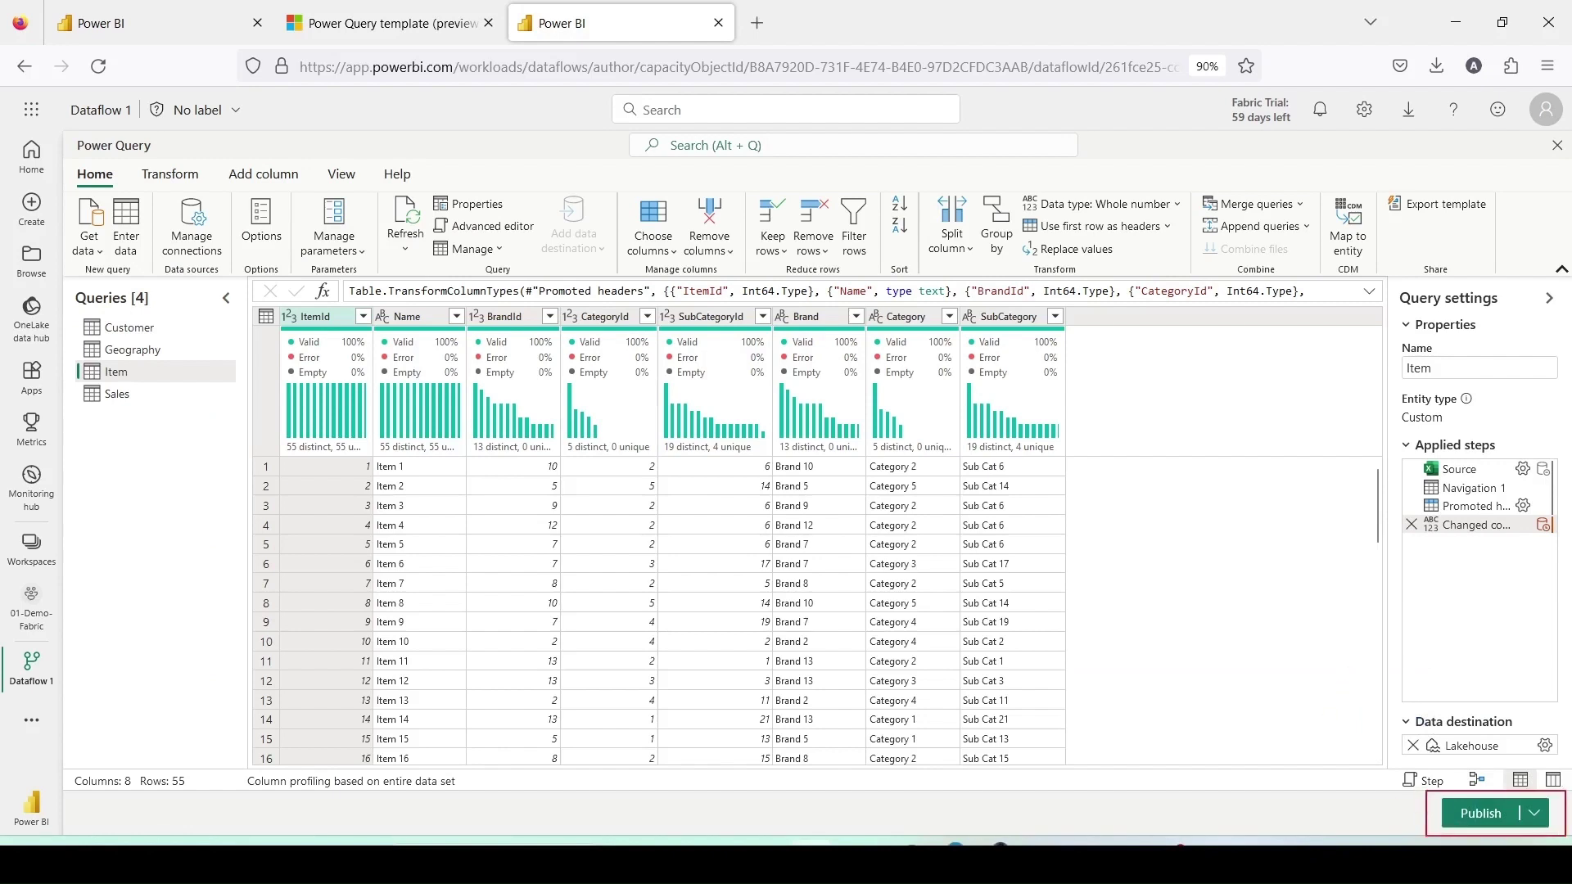
# Step: Check the Publish options, then publish Dataflow 1
pyautogui.click(1537, 815)
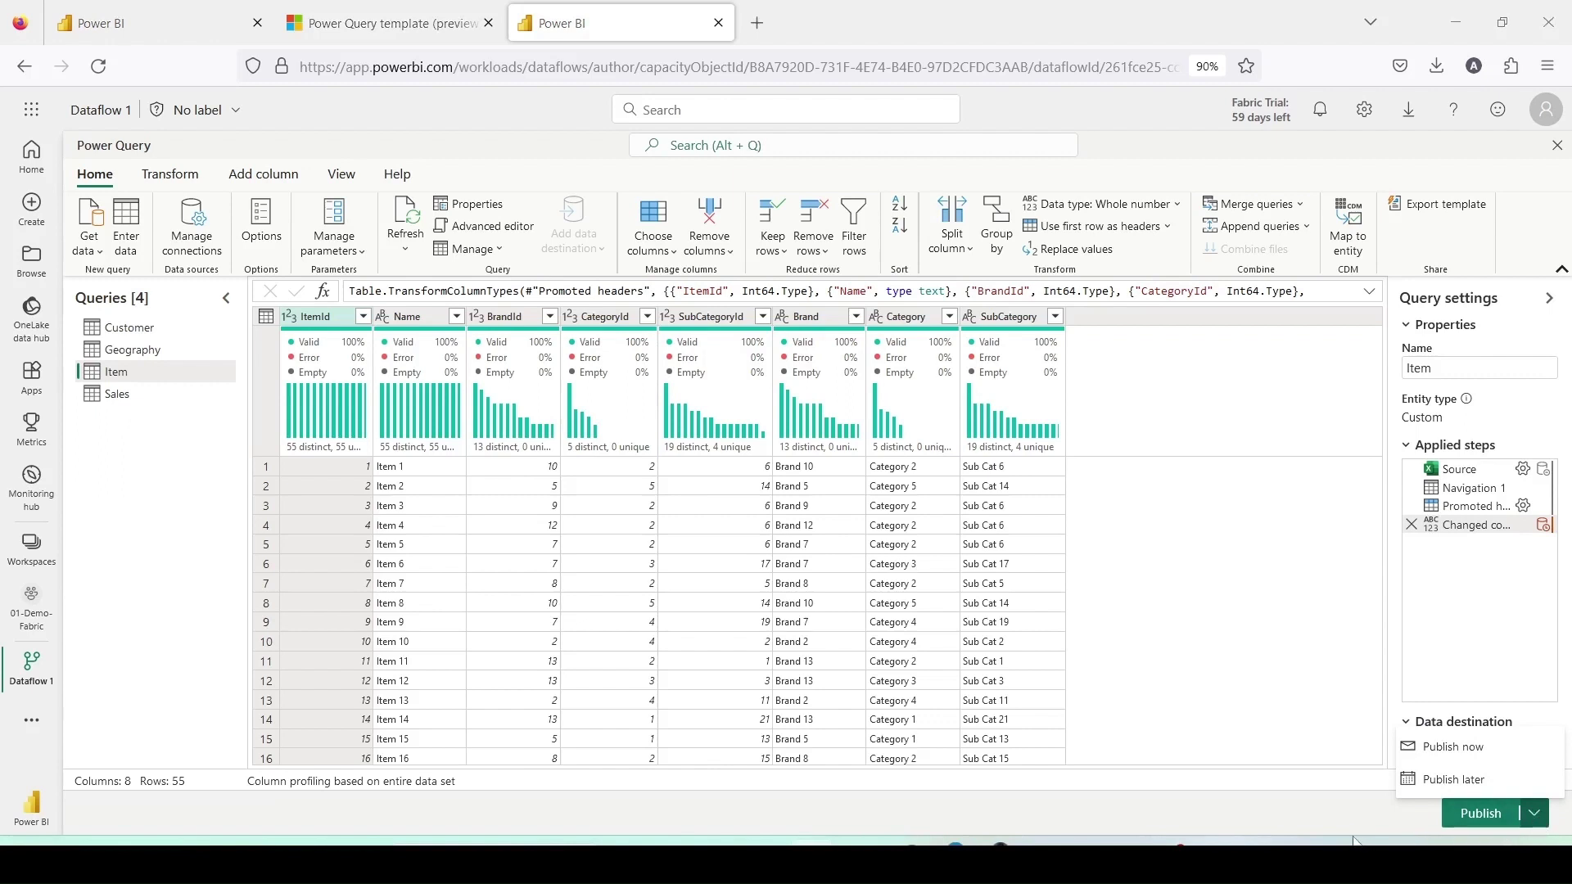
pyautogui.click(1424, 805)
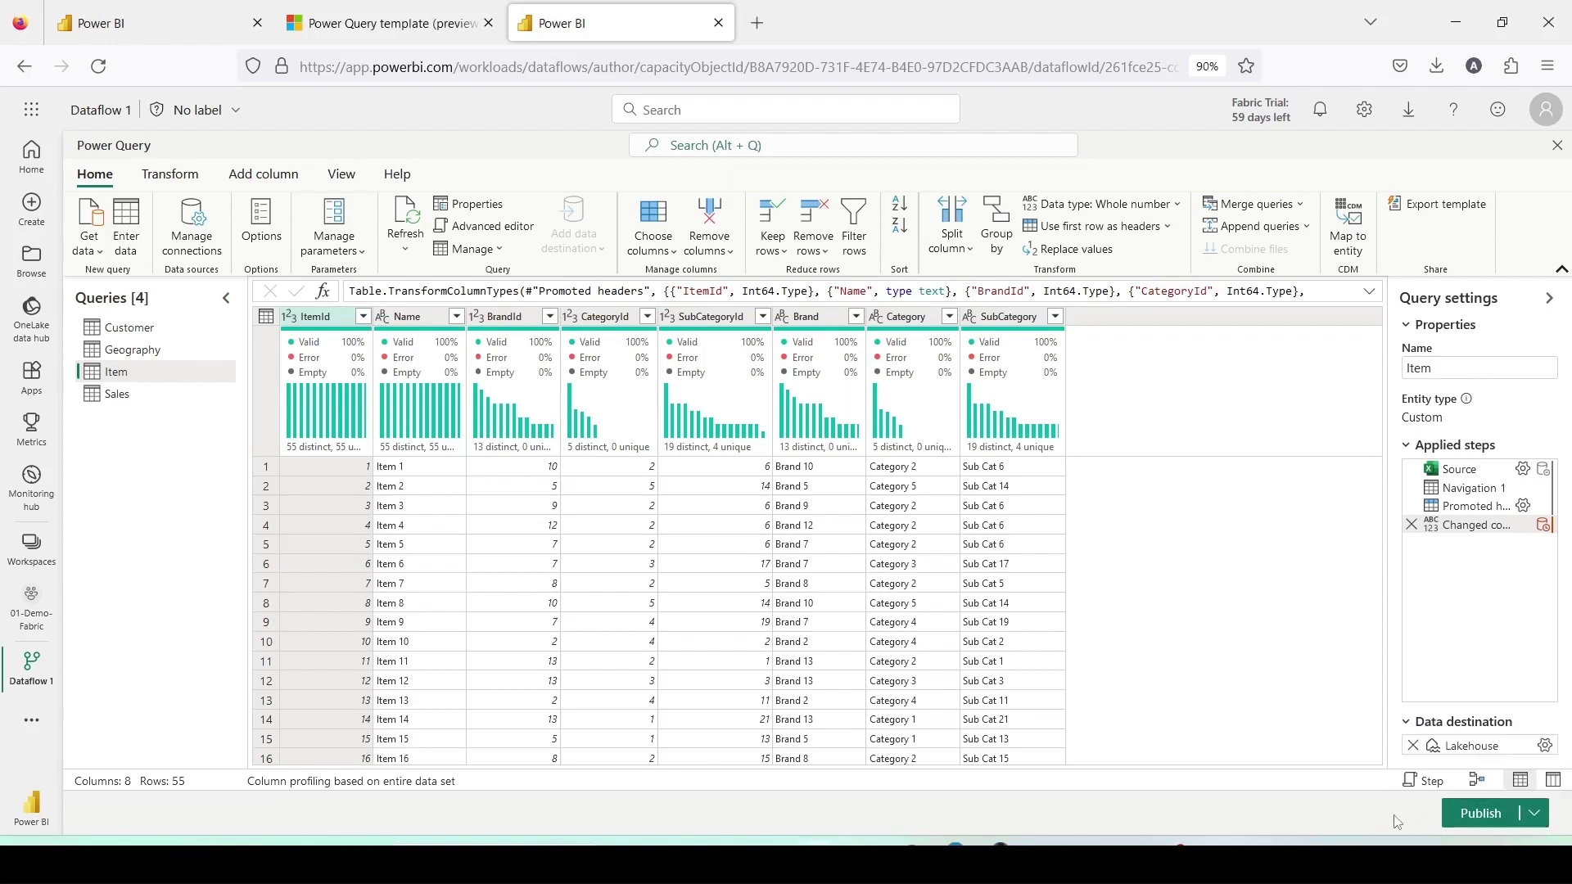
pyautogui.click(1474, 819)
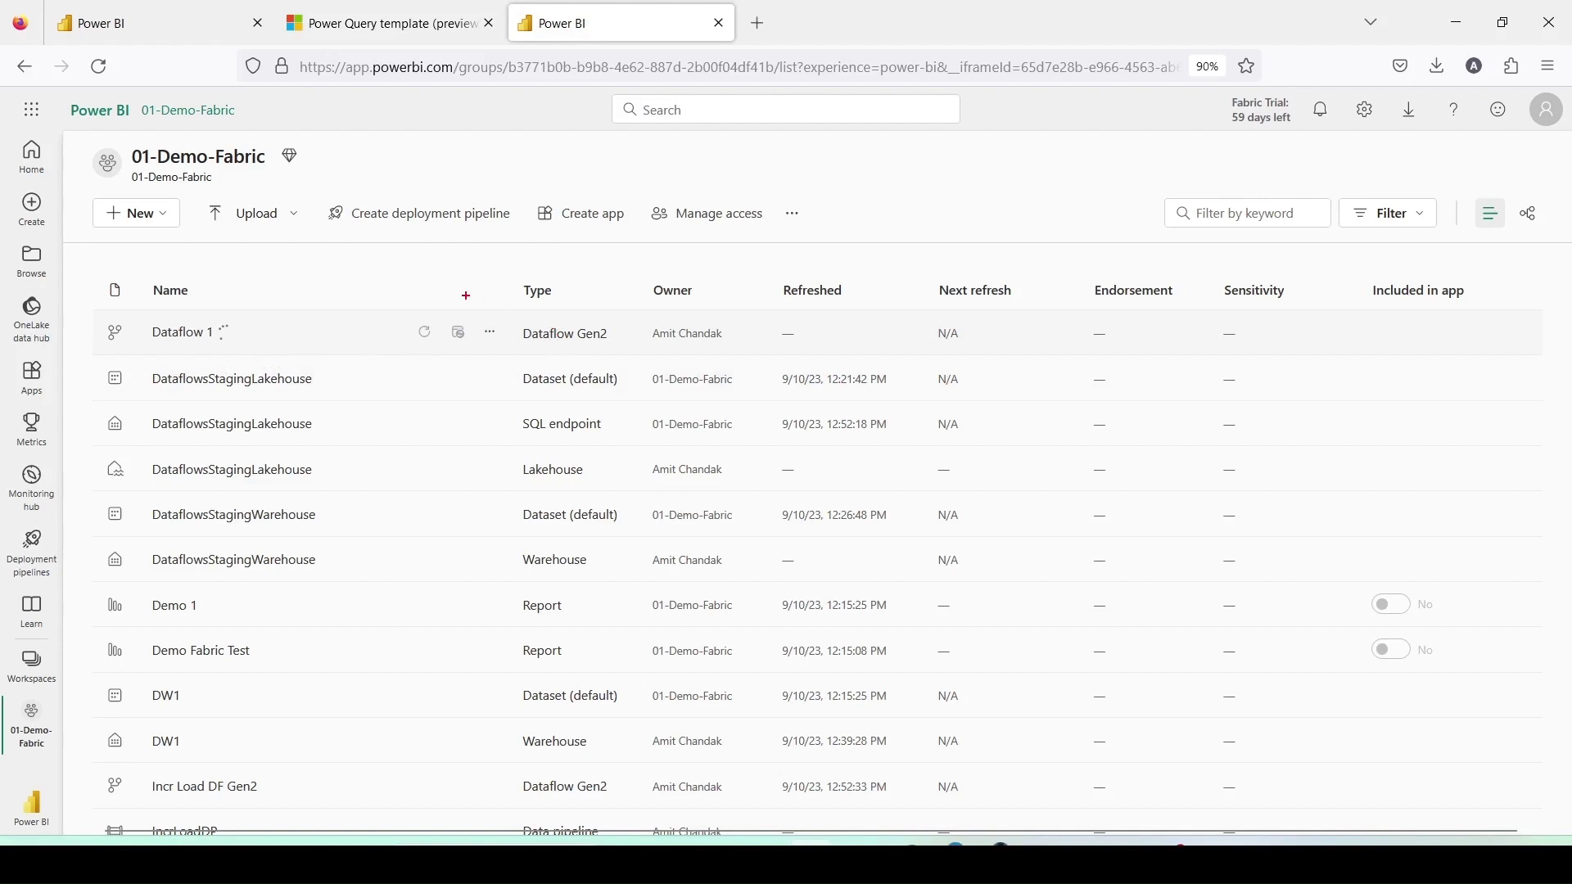
# Step: Open Dataflow 1's refresh history and review the successful 9/17/2023 run's details
pyautogui.moveTo(466, 295); pyautogui.dragTo(1071, 357)
pyautogui.moveTo(875, 316); pyautogui.dragTo(915, 353)
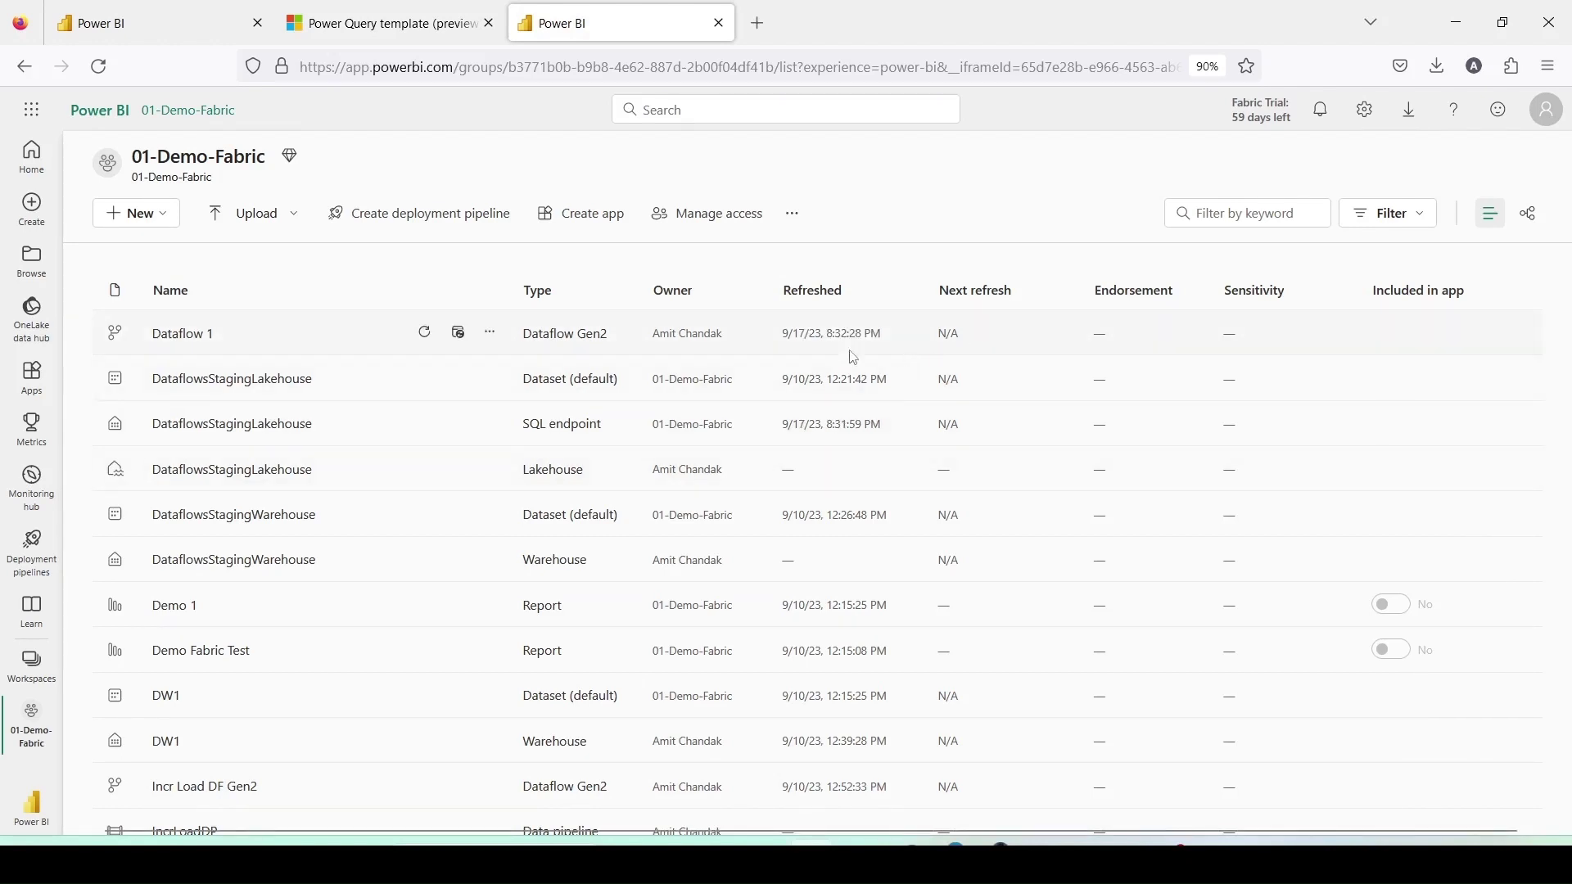
pyautogui.click(492, 341)
pyautogui.click(493, 337)
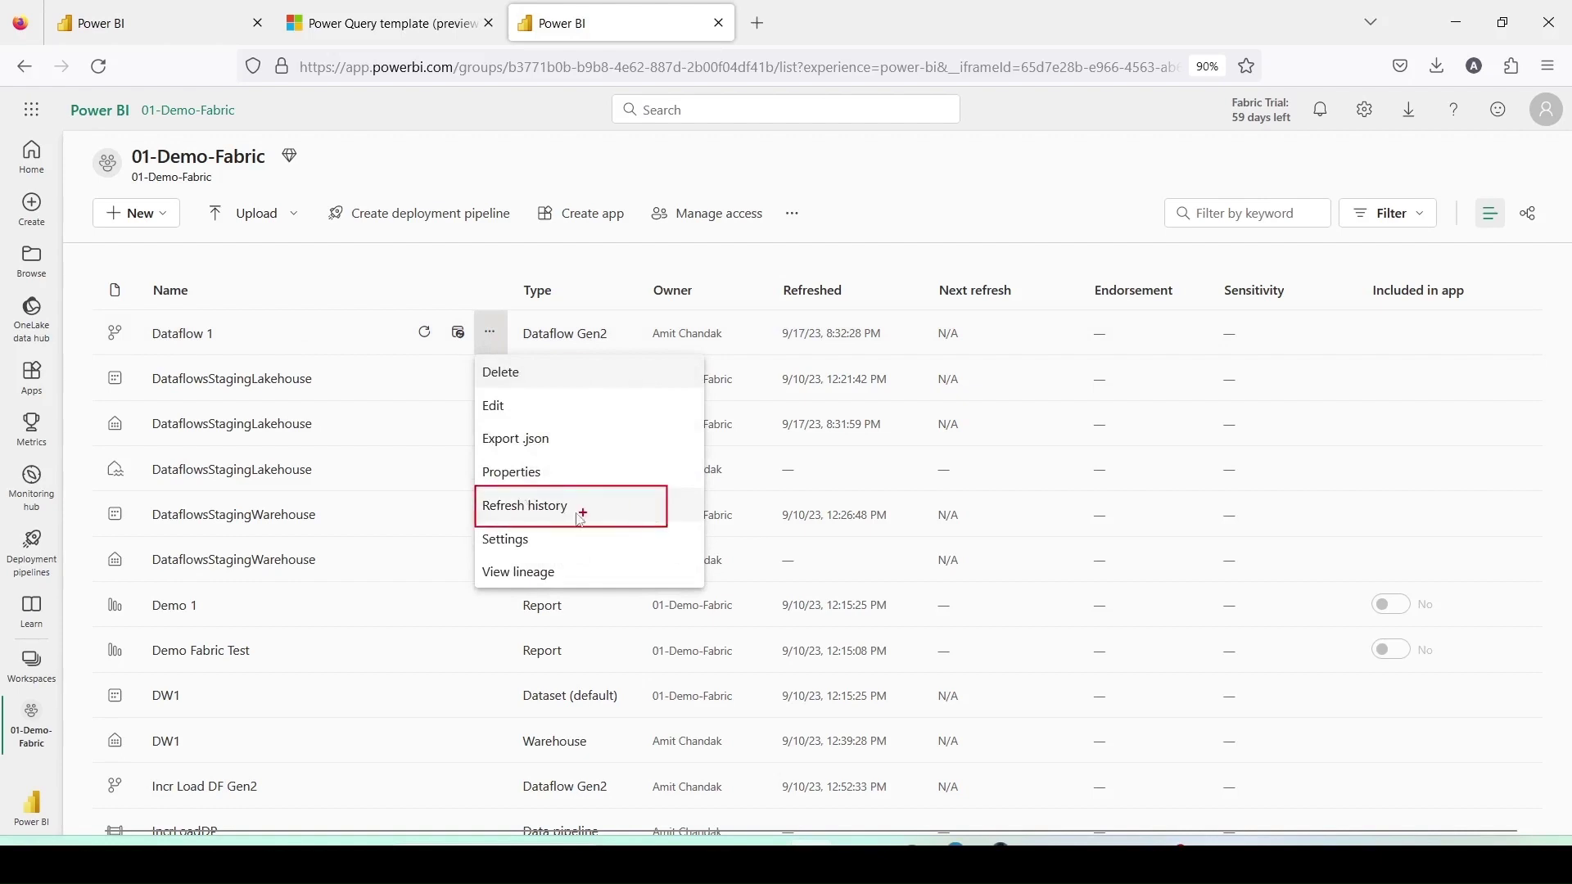
pyautogui.click(537, 506)
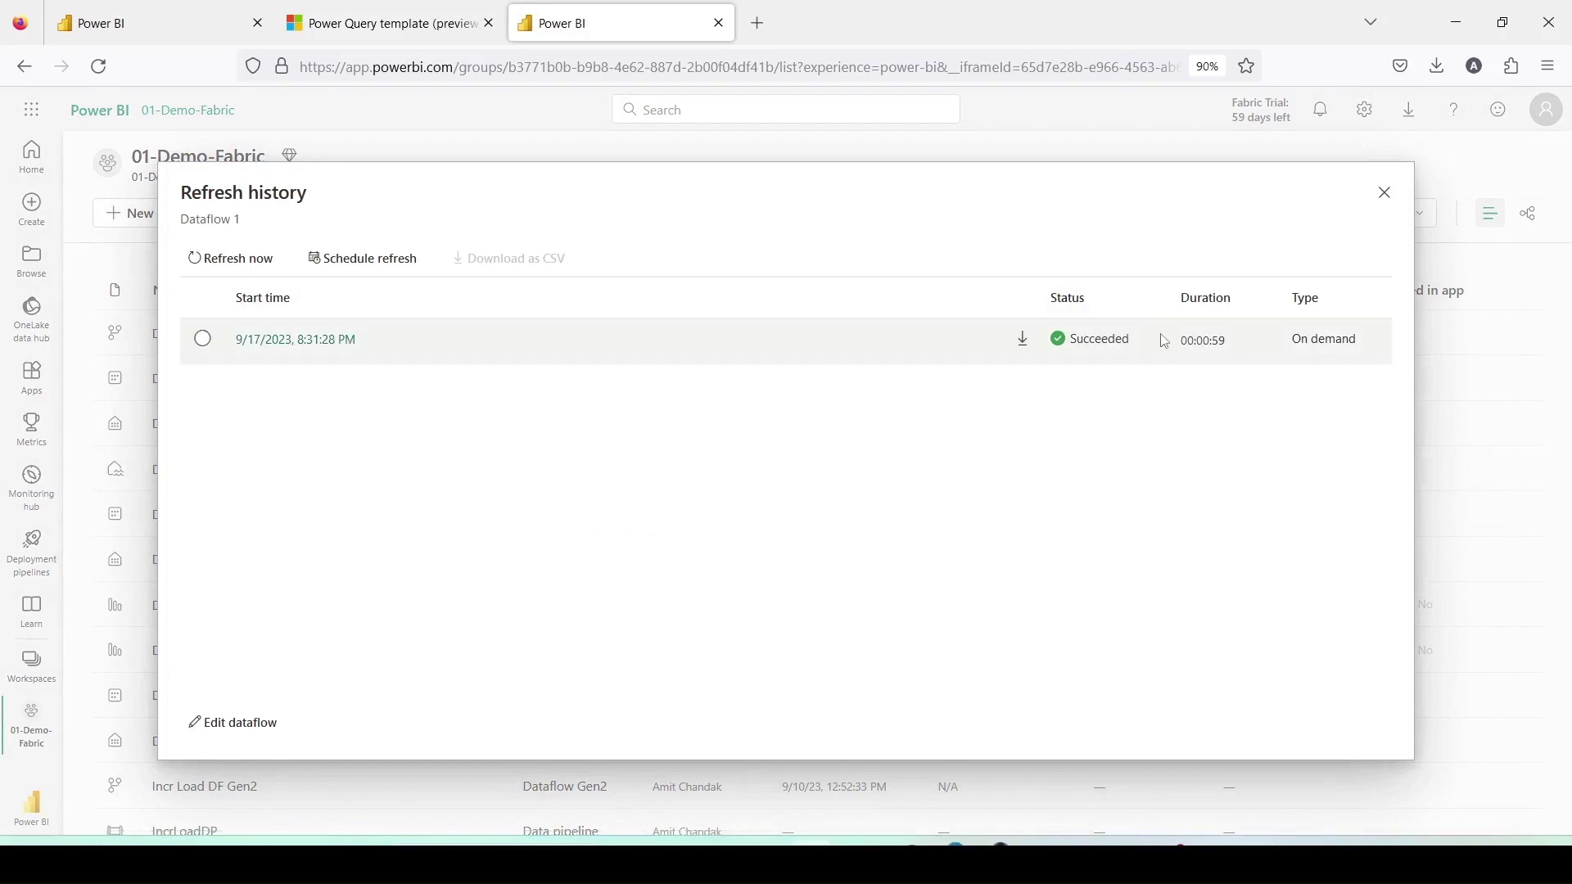
pyautogui.click(347, 342)
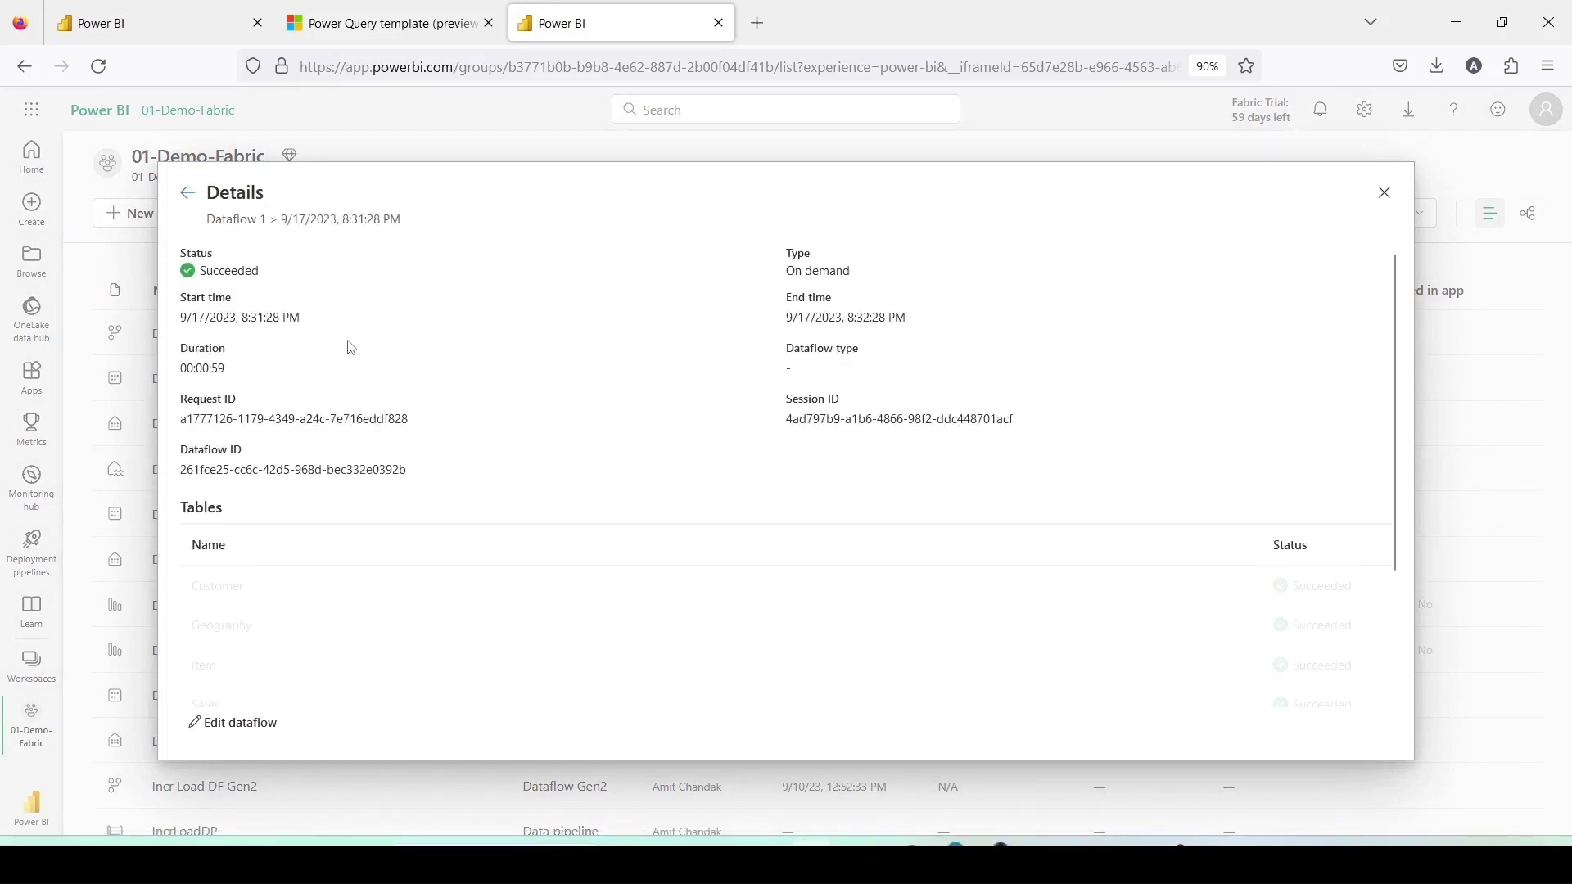
pyautogui.scroll(-2, 572, 376)
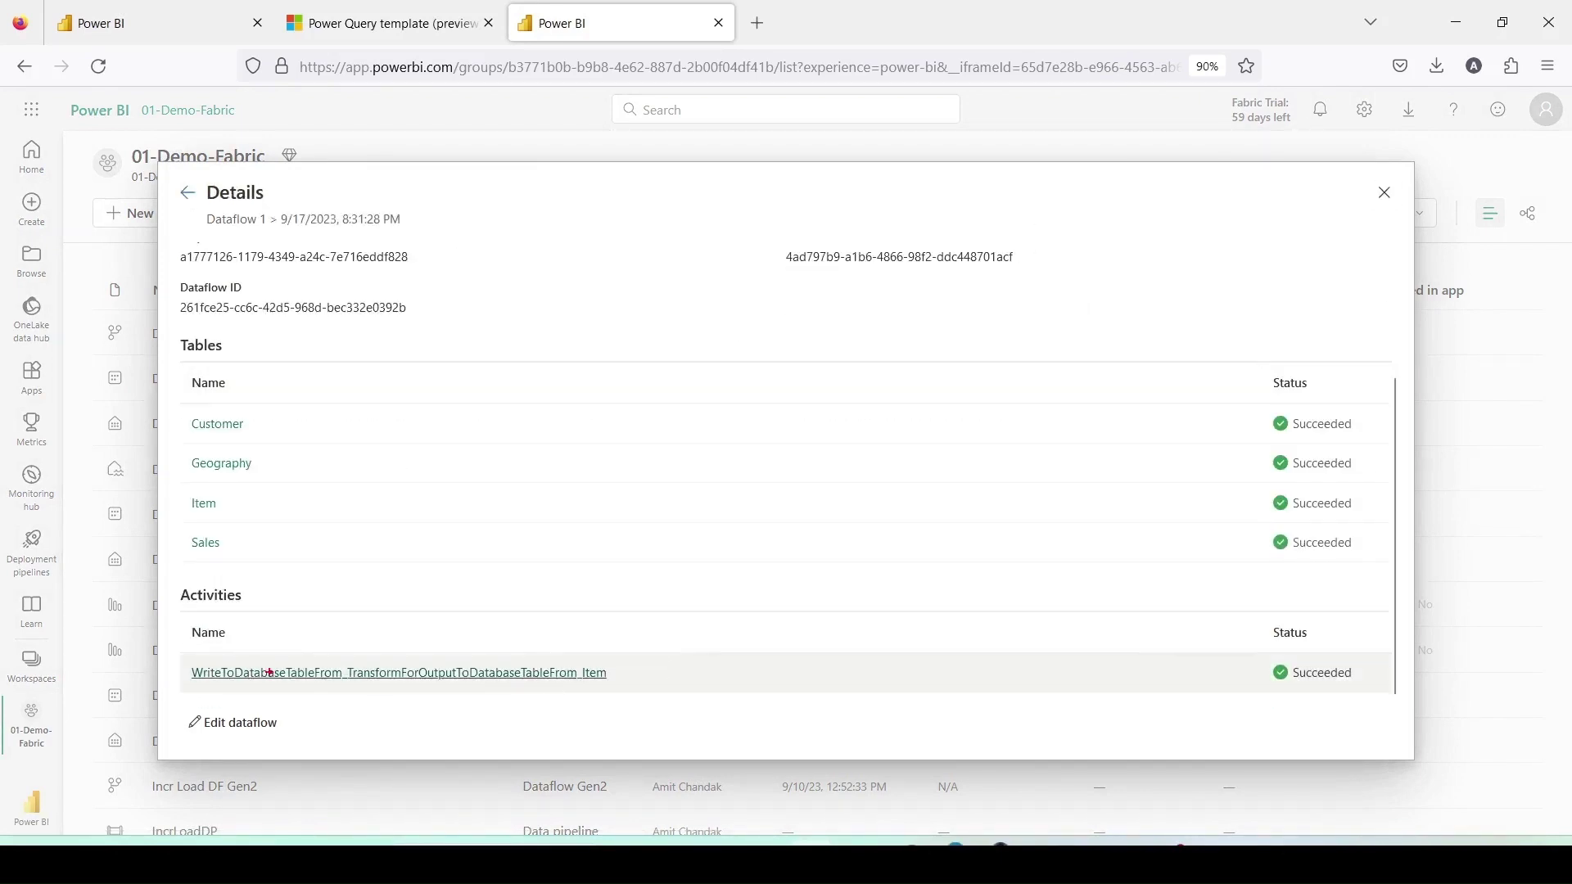
pyautogui.click(1384, 192)
pyautogui.scroll(-3, 199, 562)
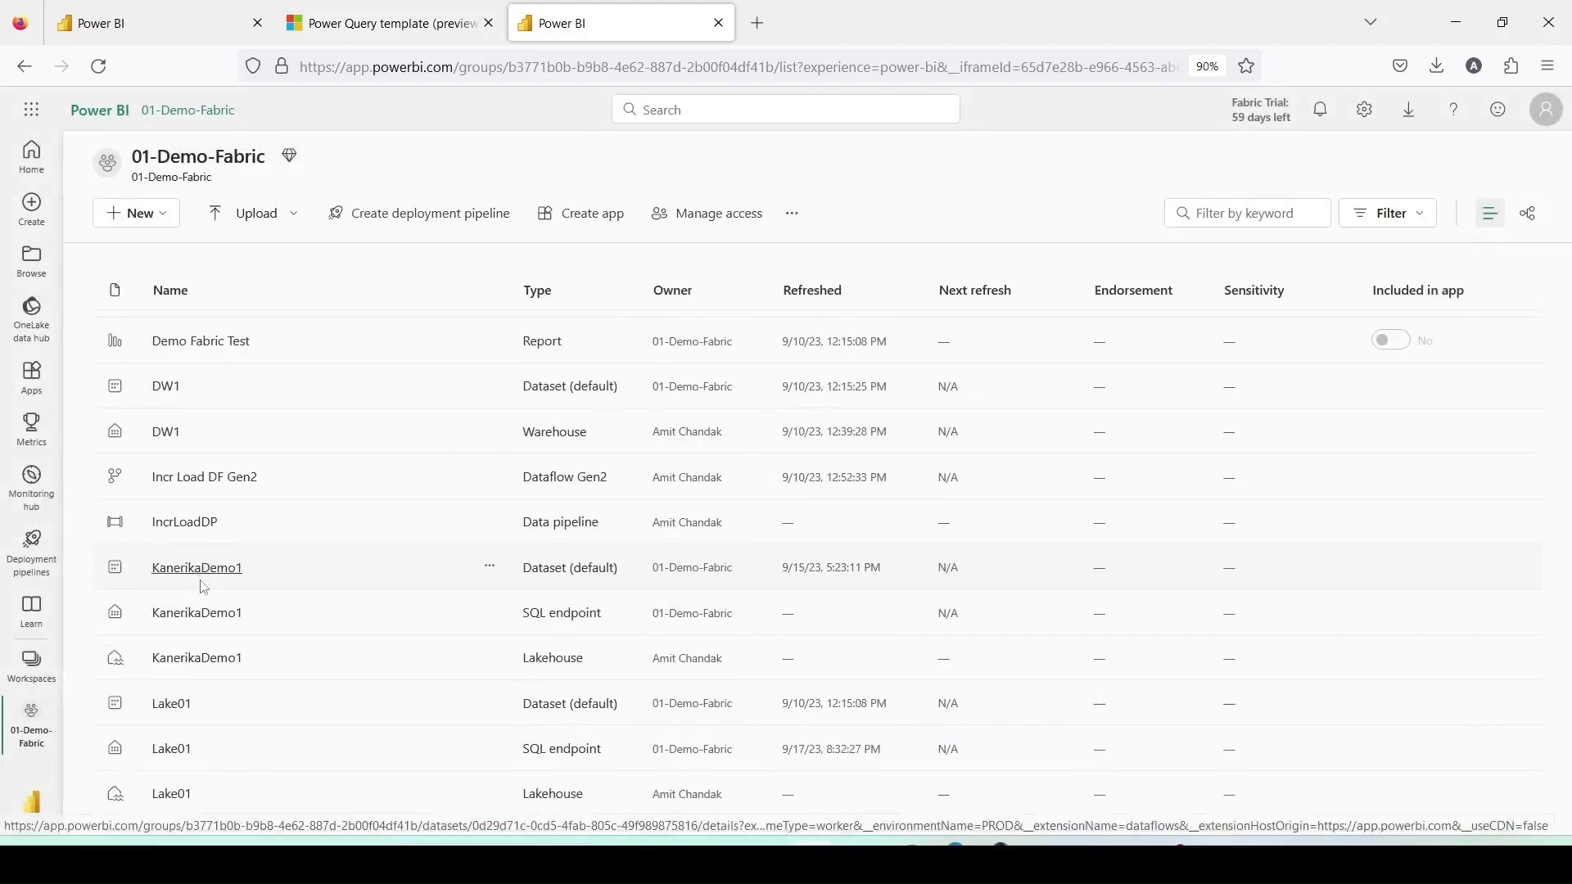
# Step: Open Lake01, expand Unidentified, refresh the Explorer and preview the Item_template table
pyautogui.click(175, 799)
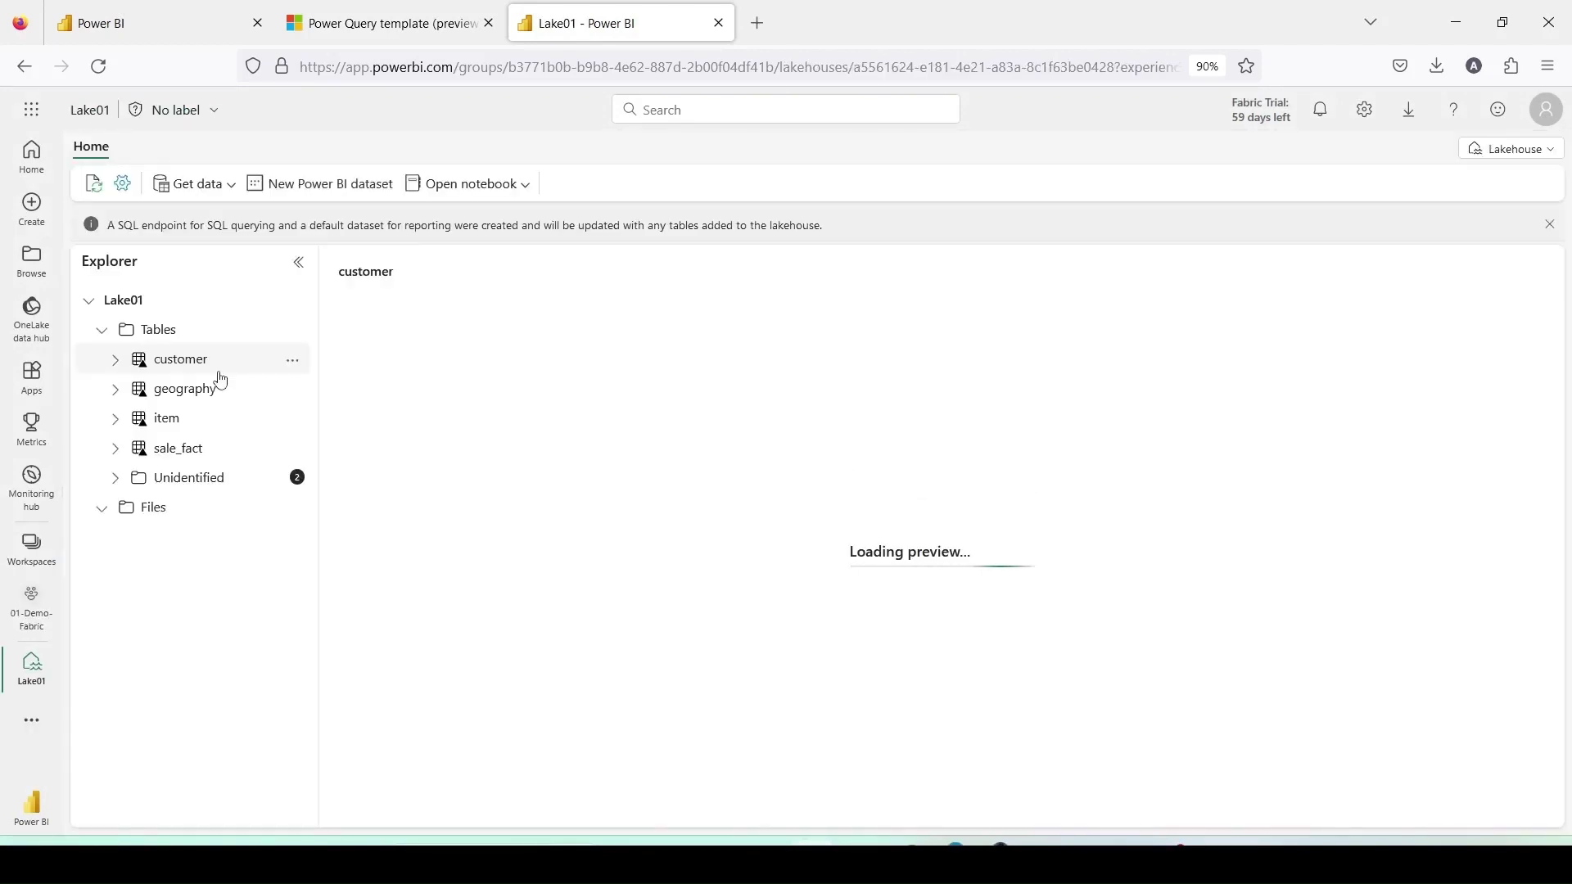
pyautogui.click(117, 481)
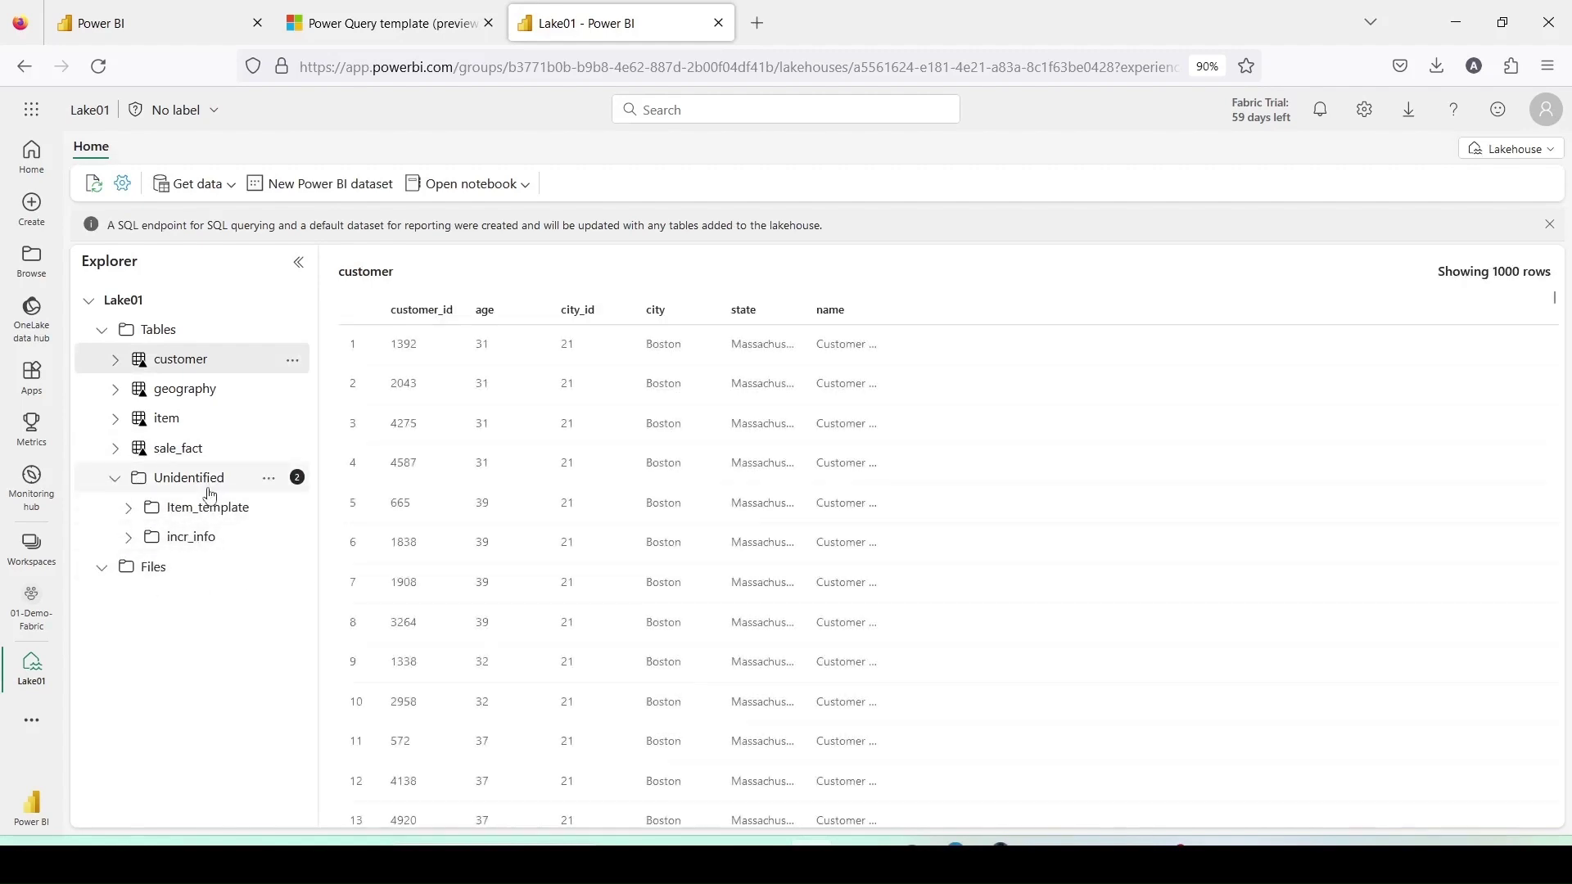
pyautogui.moveTo(95, 459); pyautogui.dragTo(311, 560)
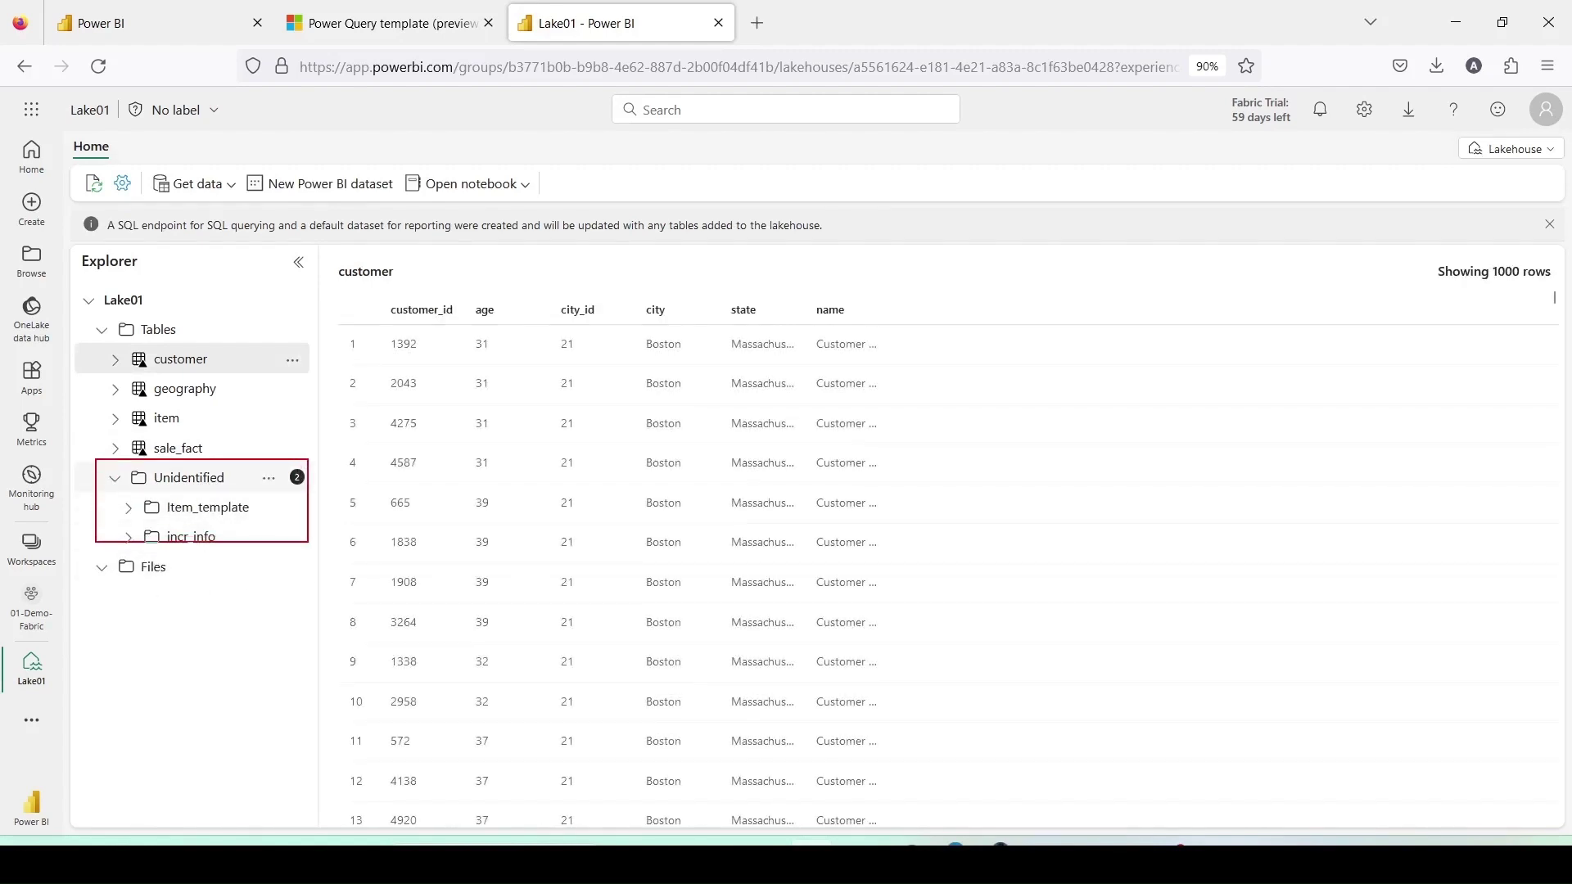
pyautogui.press('Escape')
pyautogui.click(95, 185)
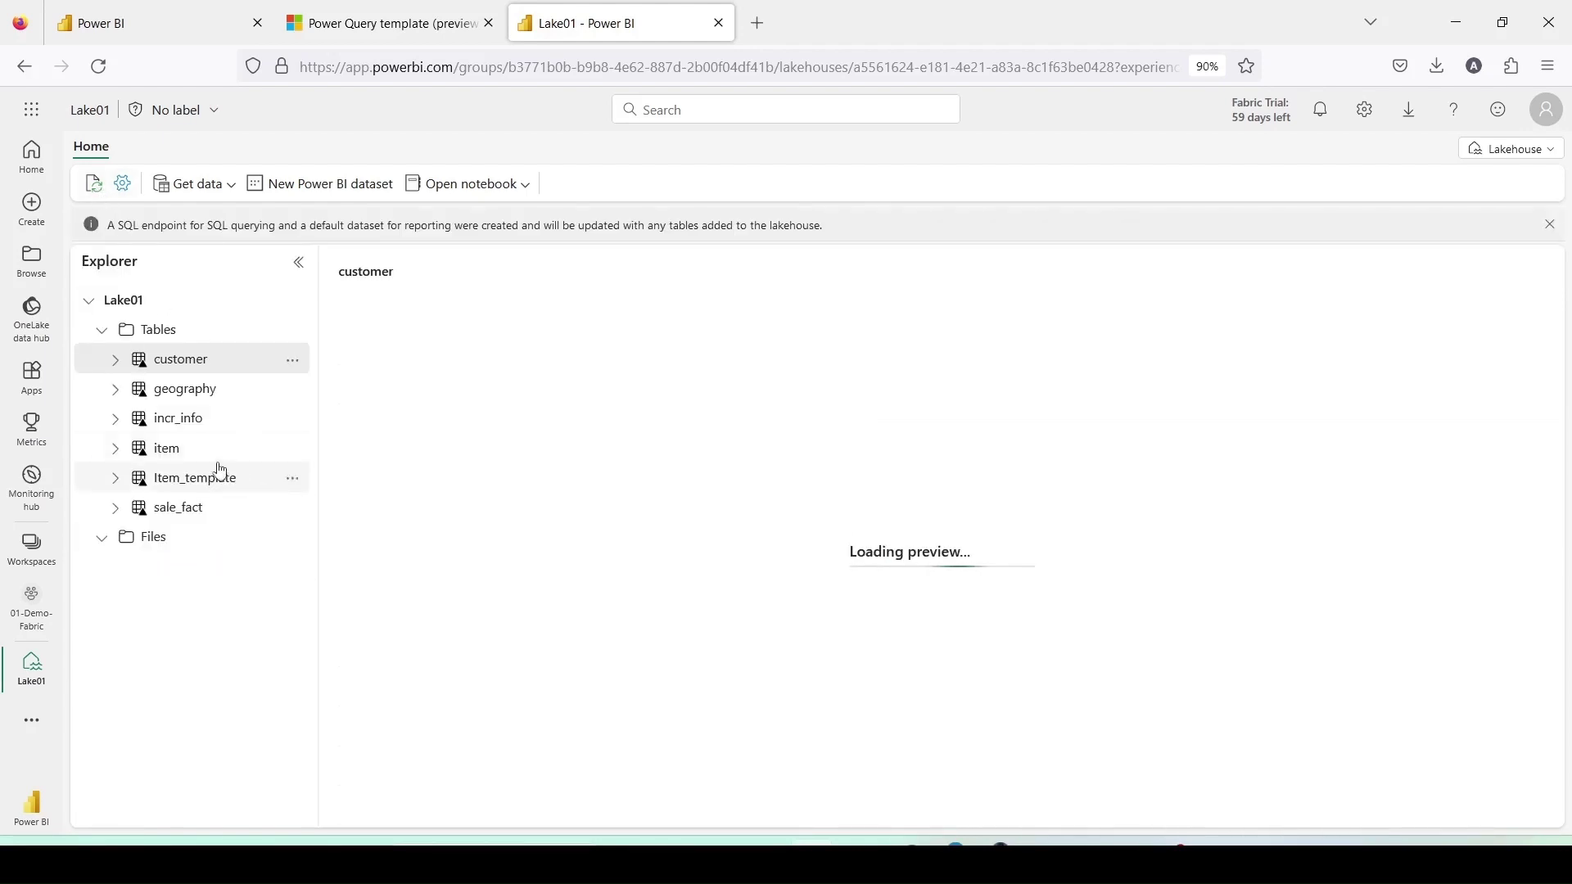
pyautogui.click(179, 488)
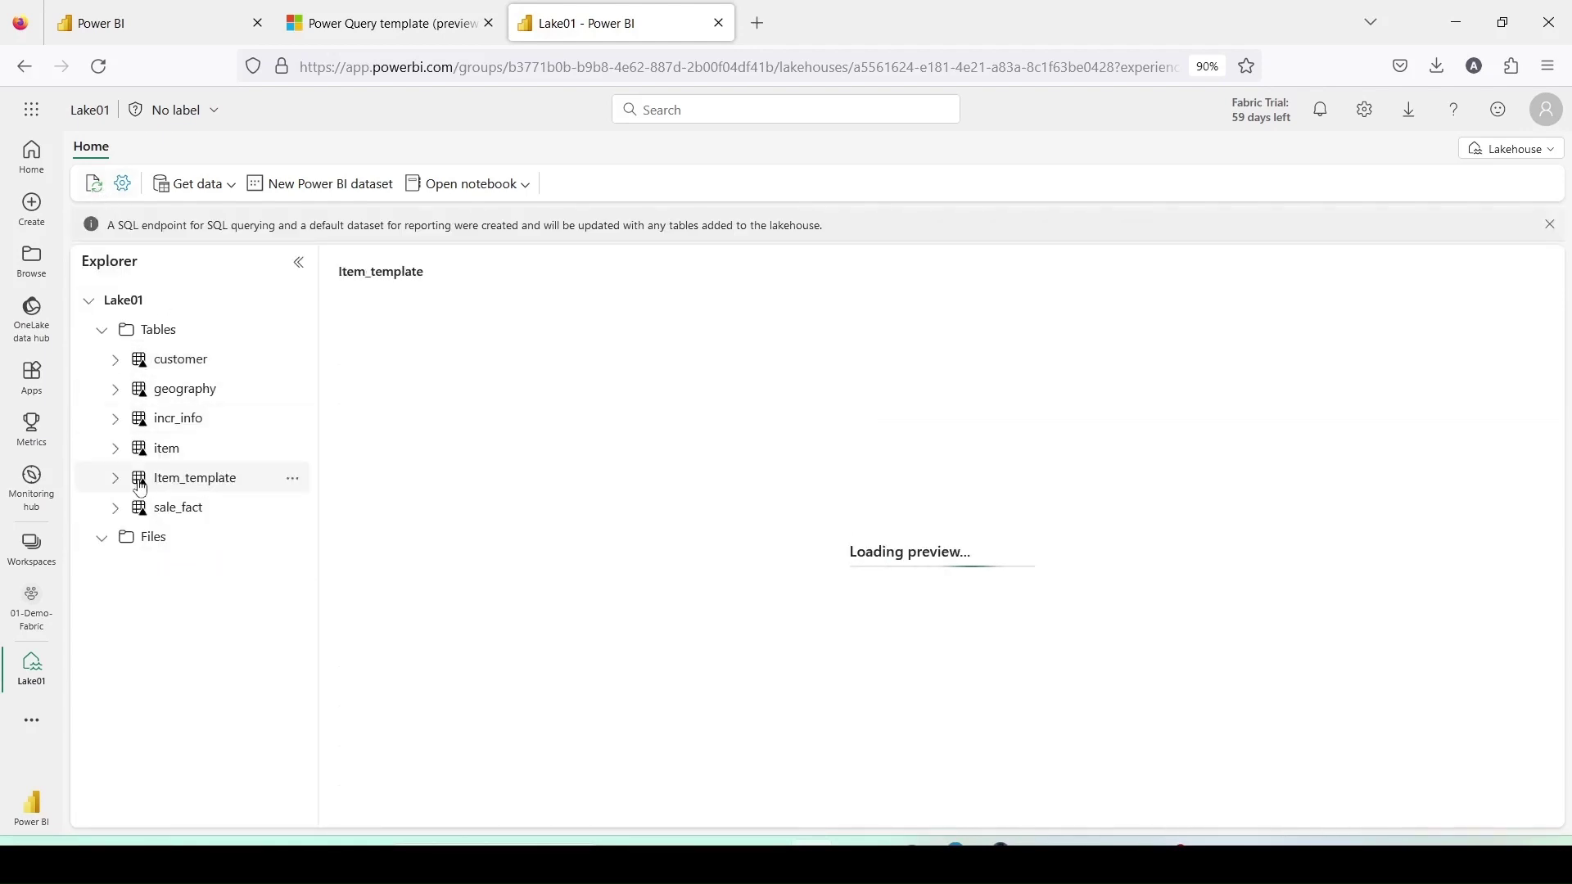